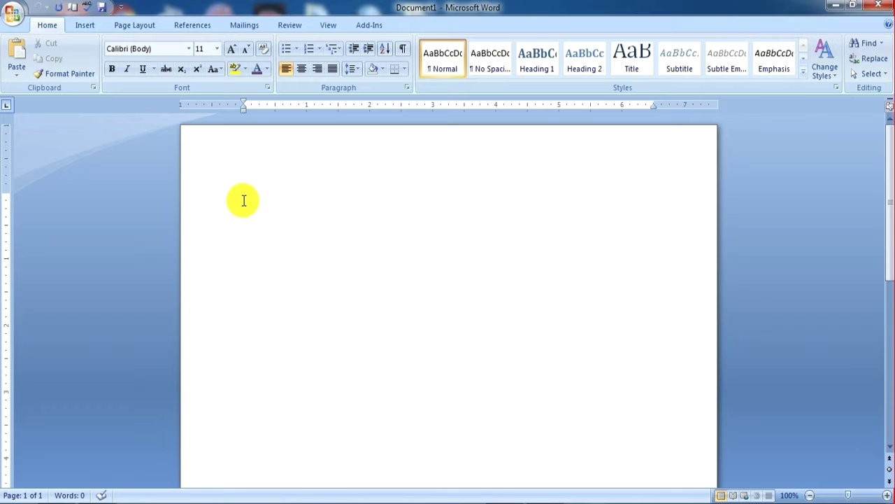
Type the title 'AMEET ENTERPRISR PRIVATE LIMITED' and make it centred, 22 pt, bold and underlined.
type("AMEET ENTE")
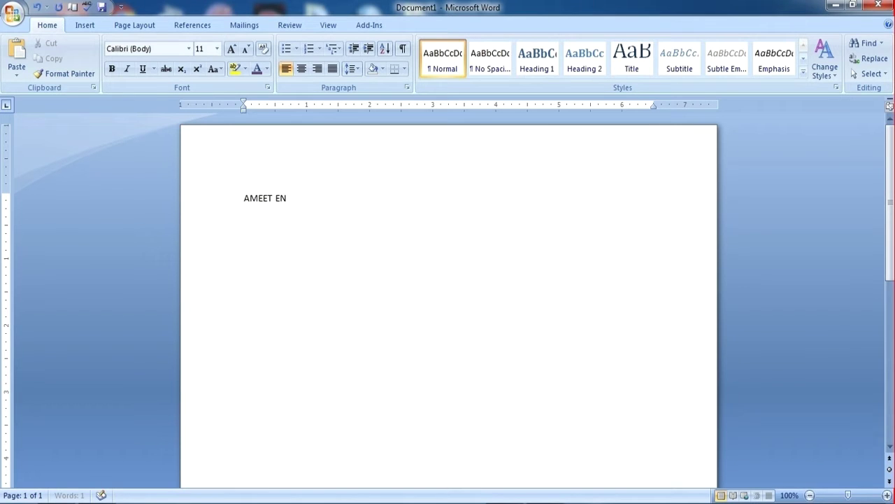
type("RPRI")
type("SR  PRO")
key("BackSpace")
type("IVATE")
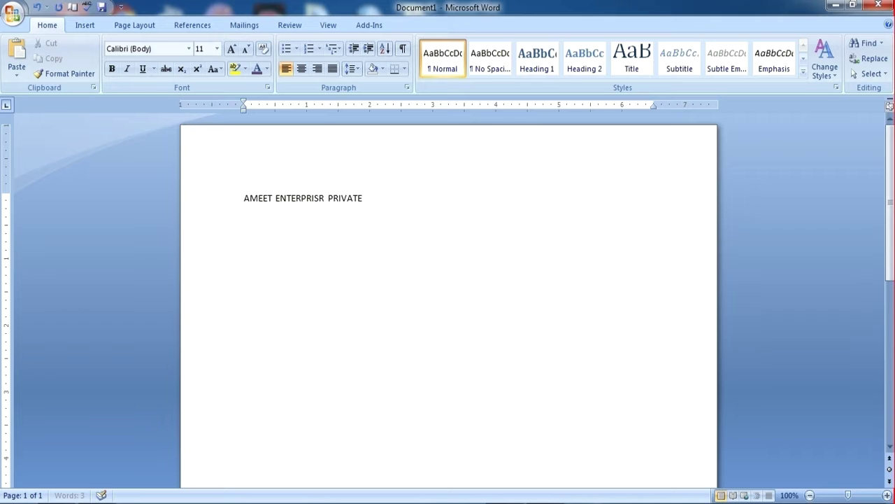
type(" LIMITED")
left_click_drag(242, 198, 403, 199)
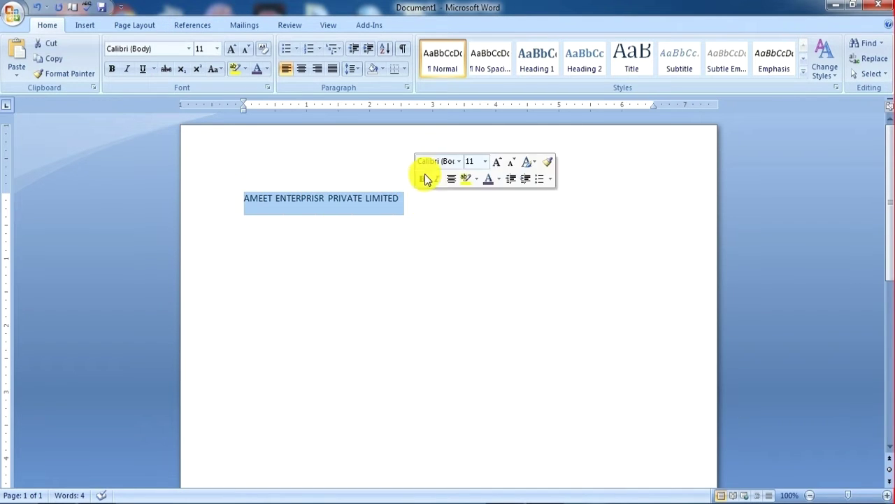
left_click(452, 180)
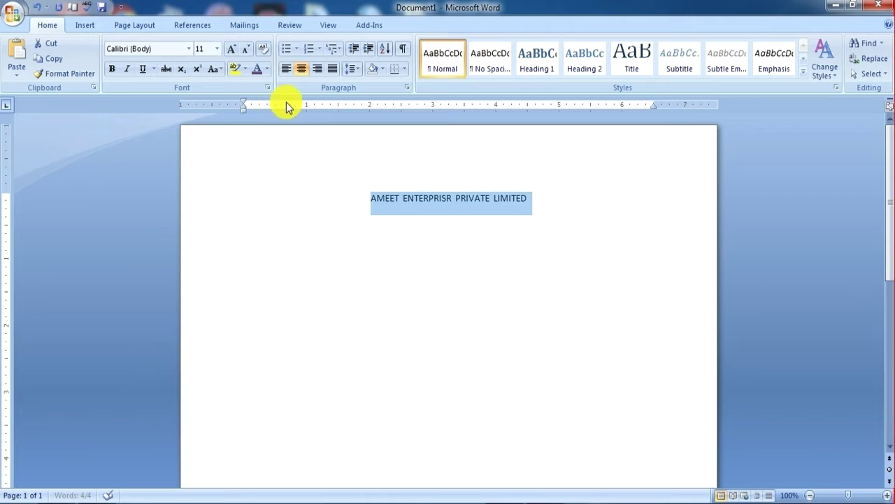
left_click(217, 49)
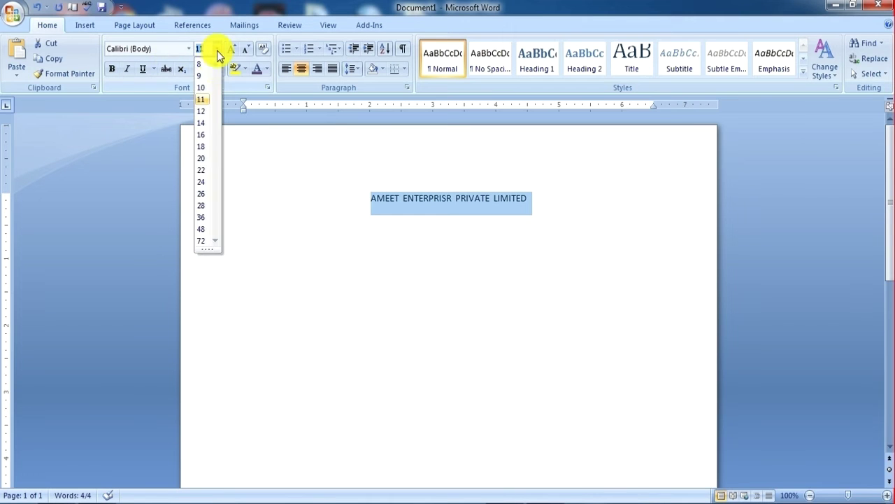
left_click(202, 170)
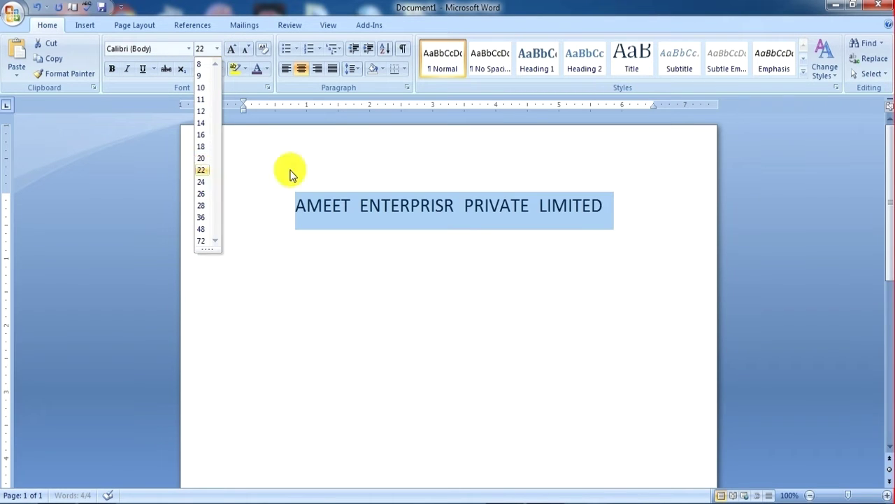
left_click(112, 69)
left_click(143, 69)
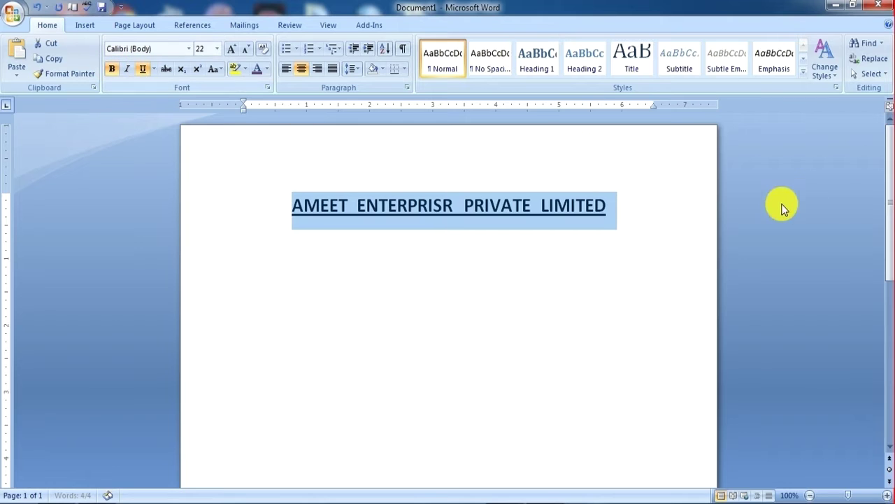
Start a new left-aligned 12 pt line below the title.
left_click(638, 208)
key("Return")
left_click(286, 69)
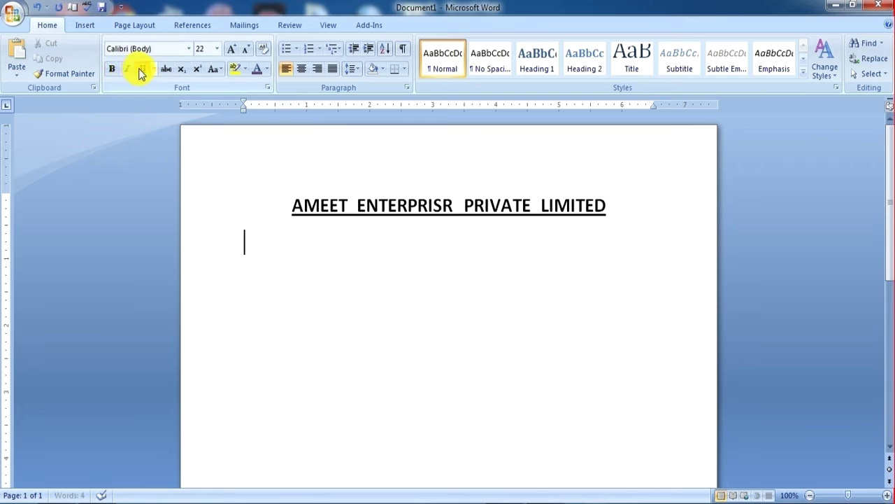
left_click(217, 49)
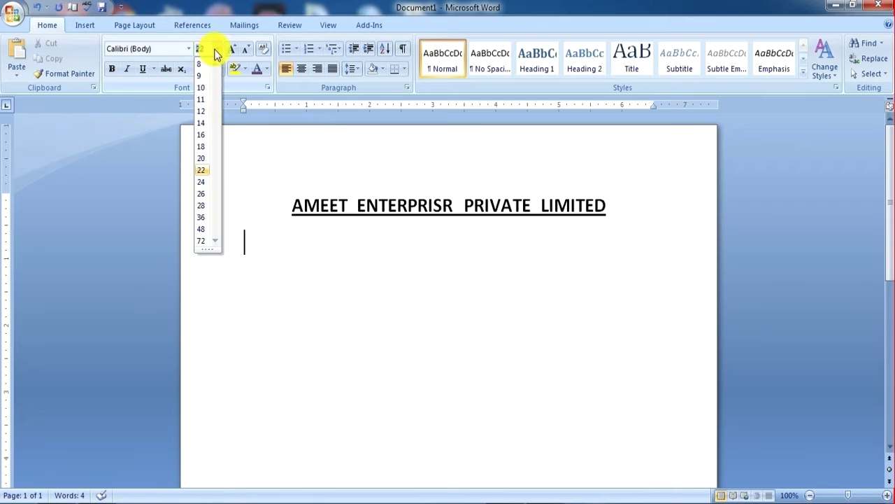
left_click(201, 112)
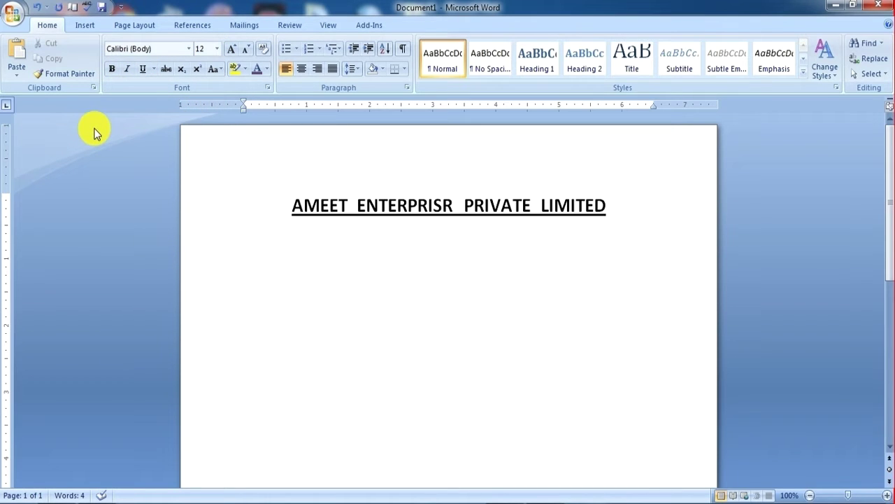
type("2Z, ")
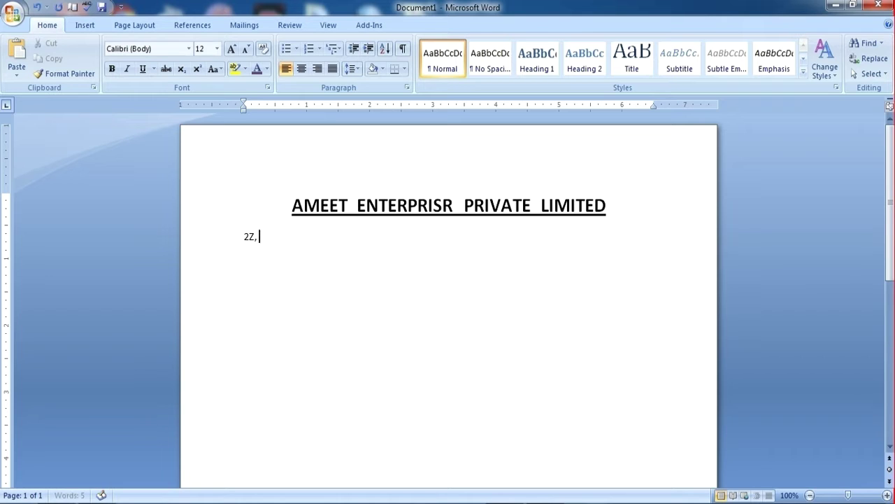
type("R.A.K")
type(" ROAD")
type(", KOLKATA - ")
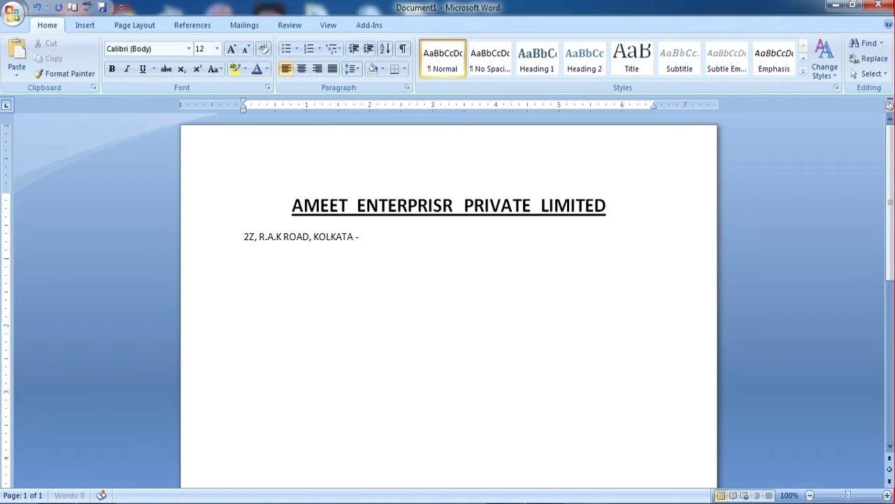
type("700016")
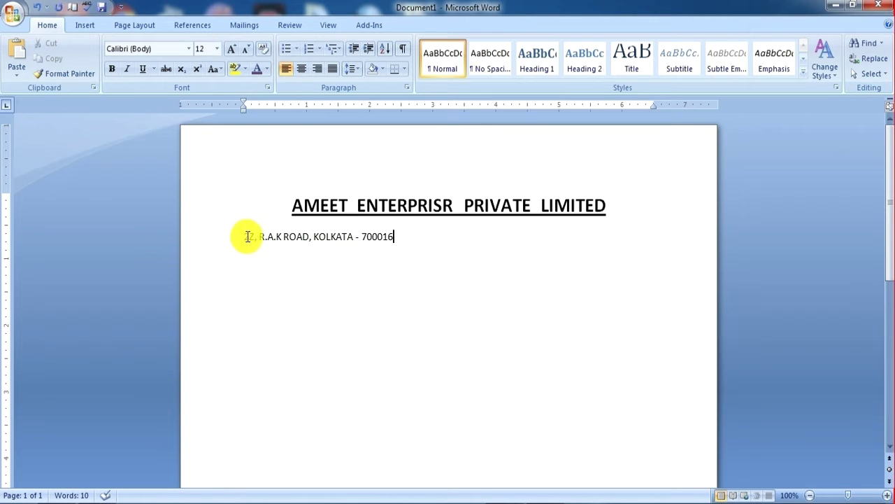
left_click_drag(244, 236, 426, 242)
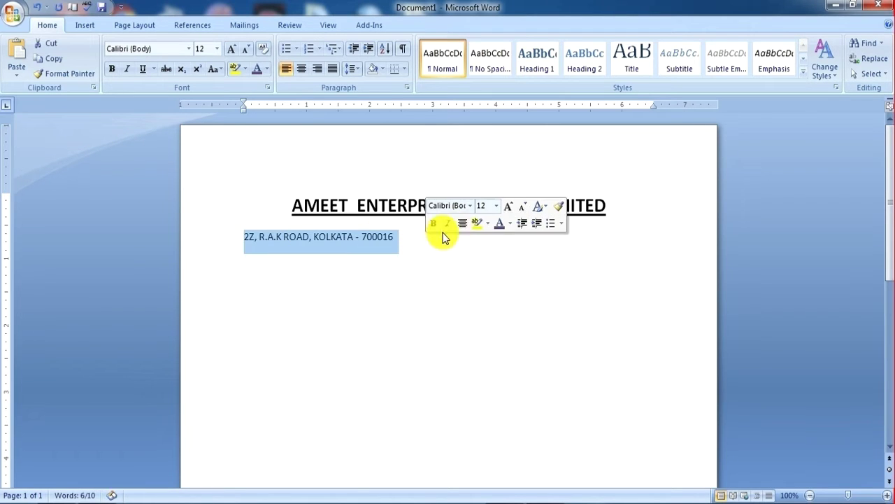
left_click(462, 224)
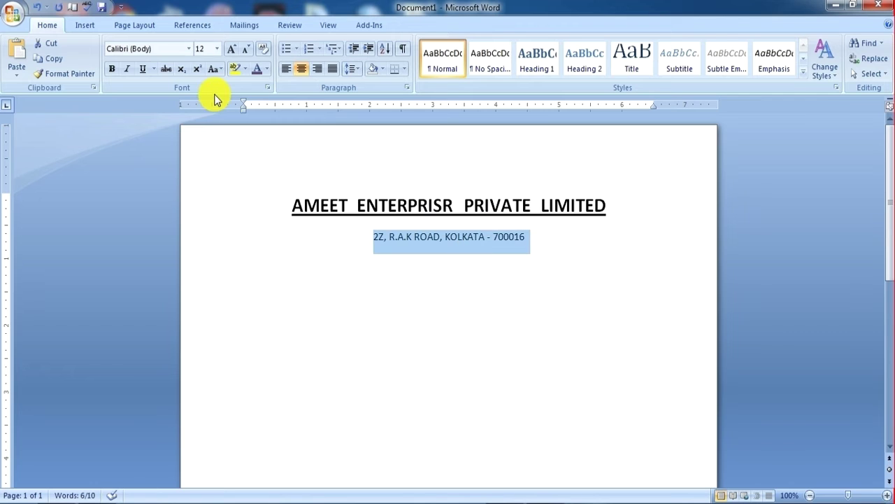
left_click(110, 69)
left_click(523, 302)
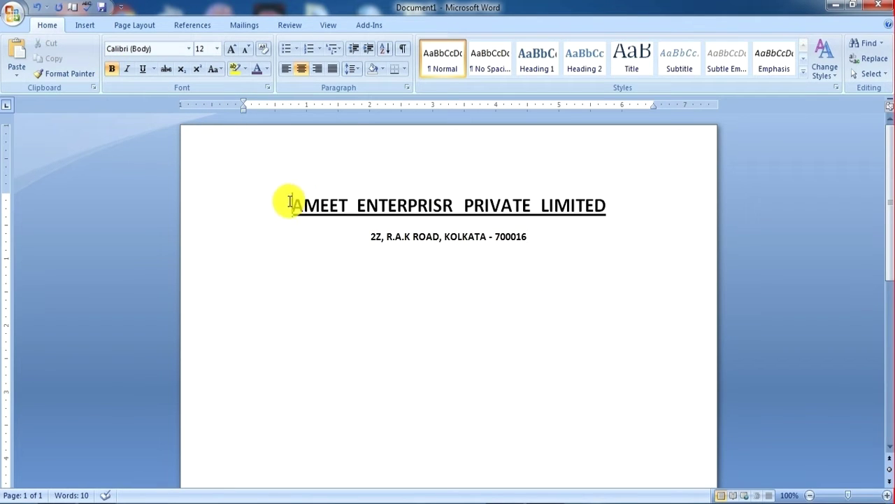
Set spacing after to 0 pt for the title and address lines, then start a new line.
left_click_drag(290, 202, 616, 255)
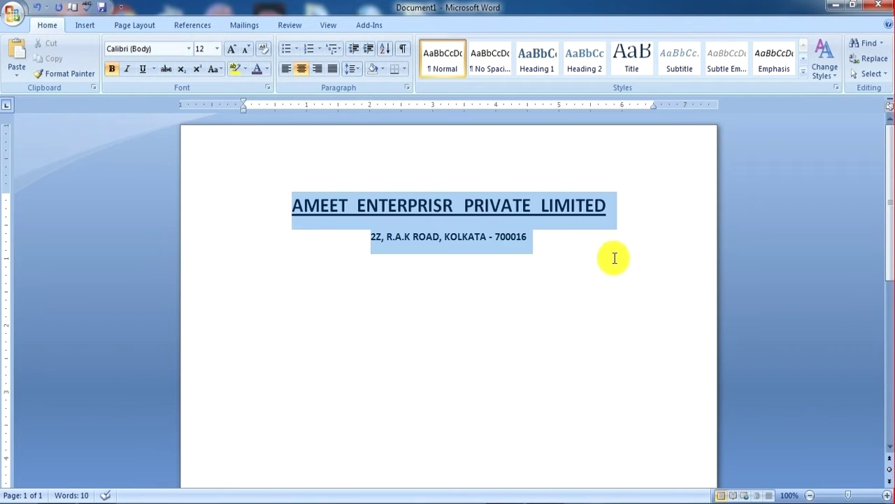
left_click(152, 25)
left_click(572, 77)
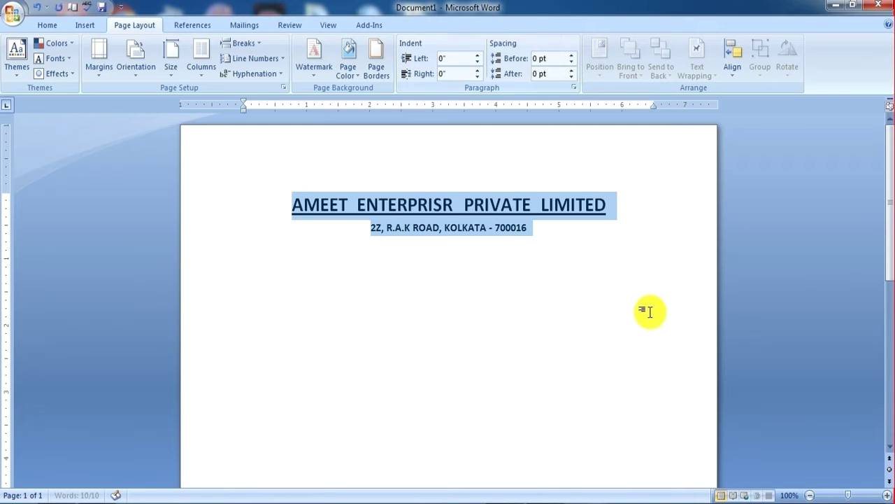
left_click(606, 253)
key("Return")
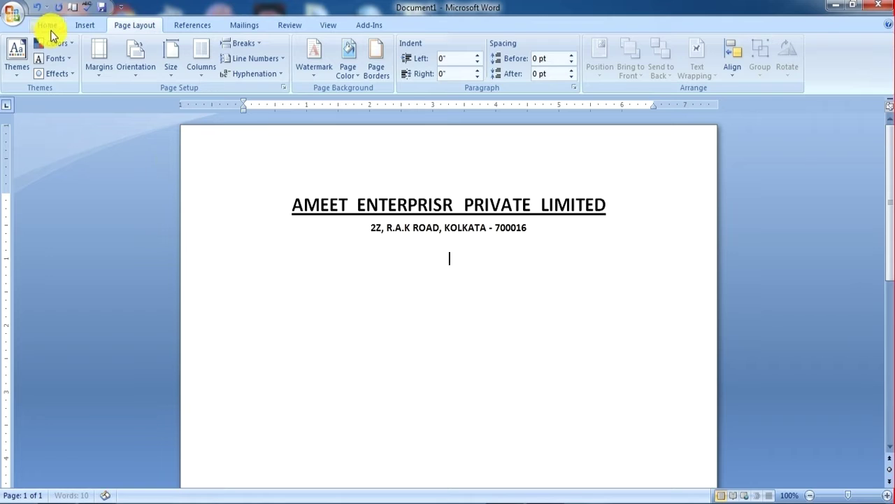
left_click(49, 28)
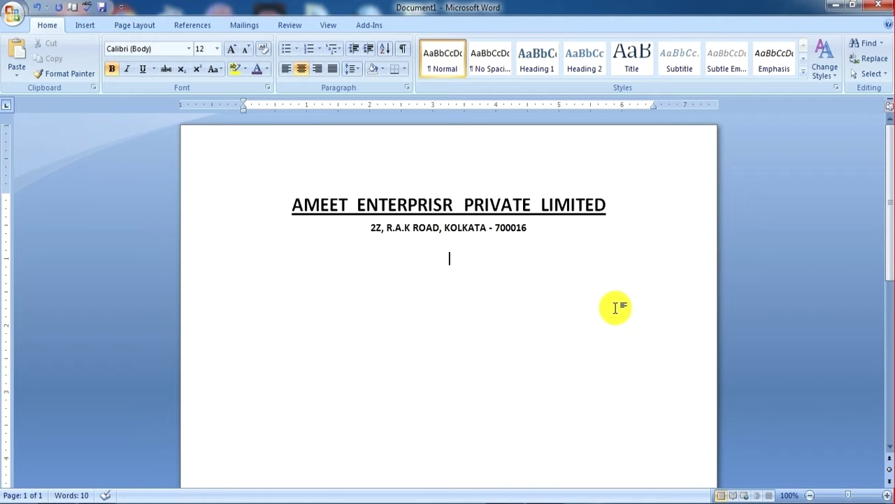
Type the heading 'SALARY PAY SLIP FOR THE MONTH OF APRIL 2022' and left-align the following line.
type("SALARY  PAY  SLIP FOR  THE MONTH ")
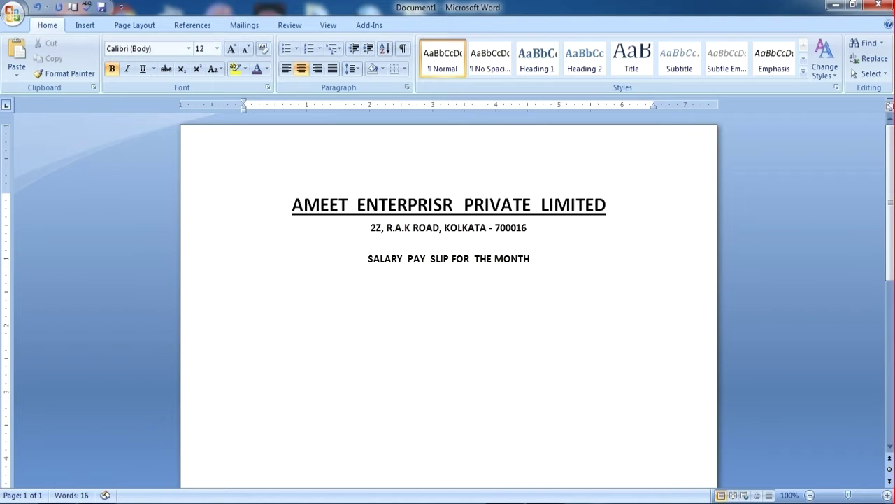
type("OF APRIL 2022")
key("Return")
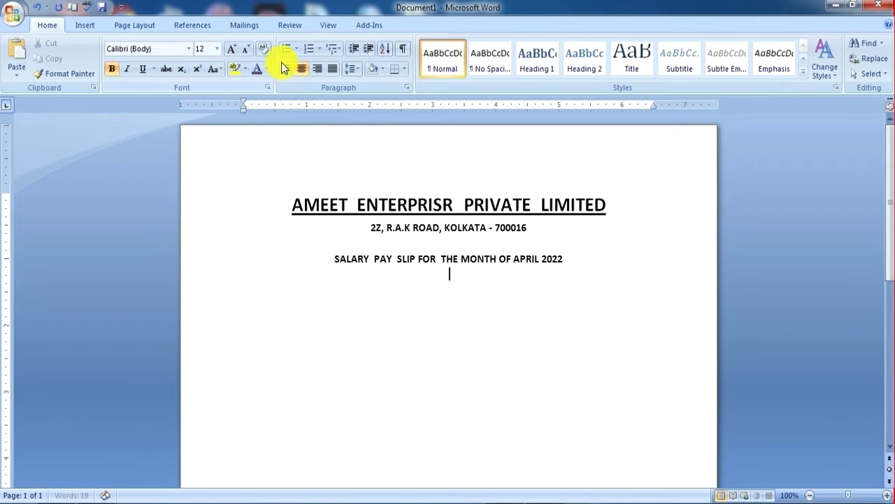
left_click(286, 70)
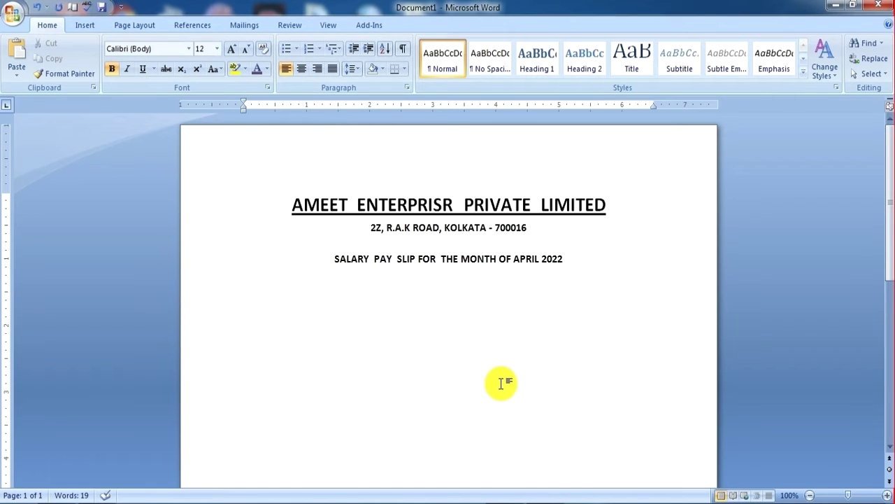
scroll(553, 343, "down", 1)
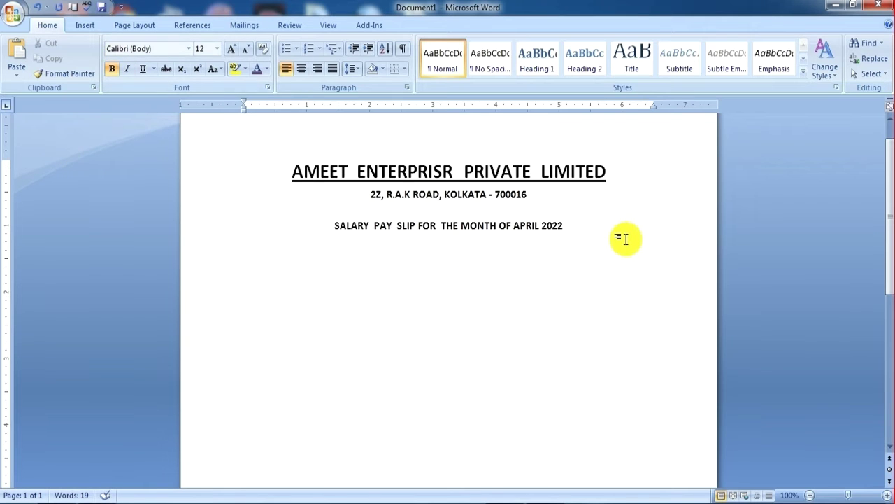
Insert a table with 2 columns and 21 rows below the pay slip heading.
left_click(86, 27)
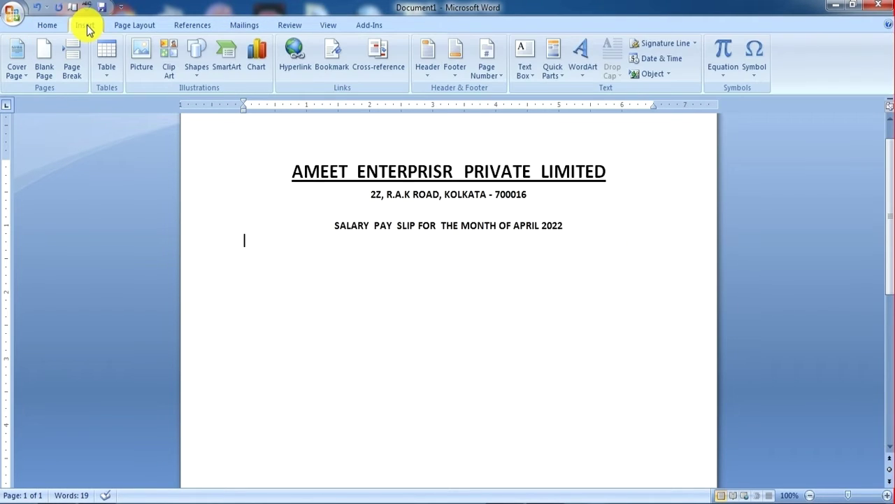
left_click(112, 79)
left_click(133, 214)
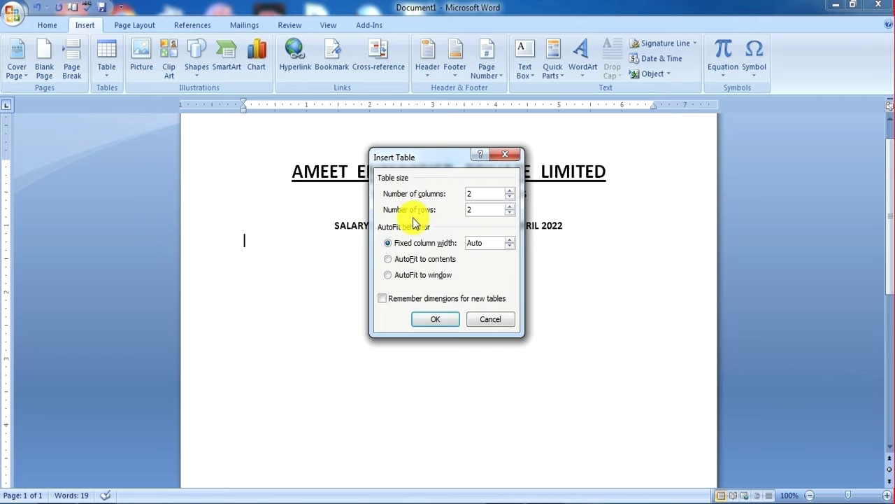
left_click(510, 214)
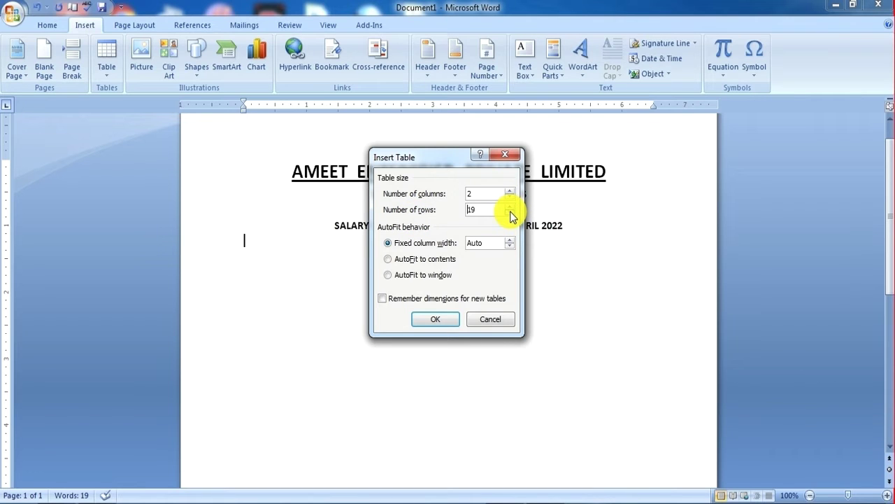
left_click(435, 318)
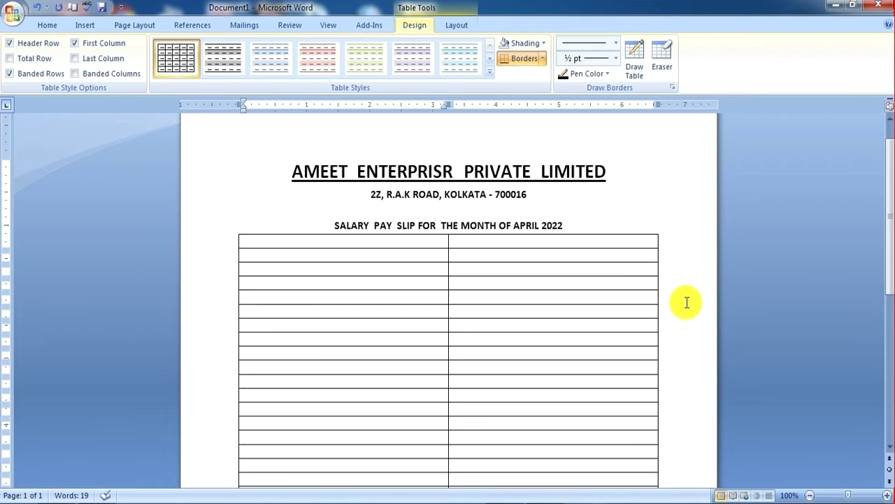
Enter the label EMPLOYEE NAME in the table's first cell.
type("EMPLOYEE NAME")
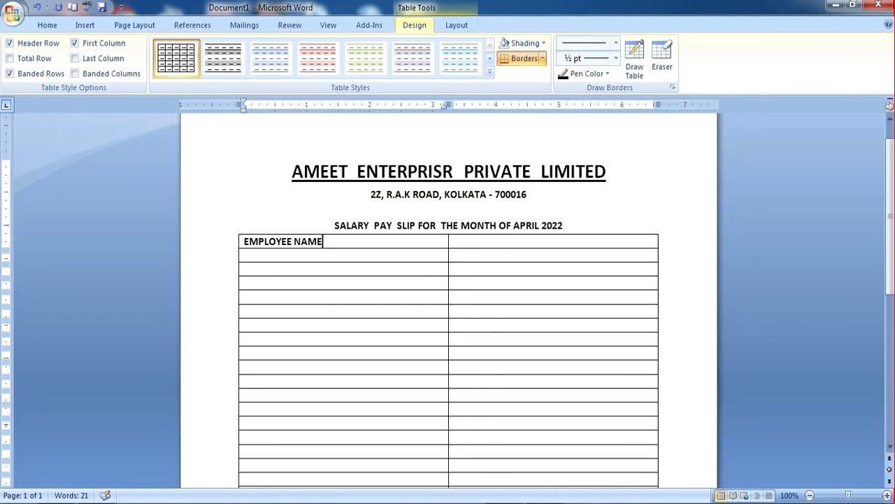
left_click(47, 26)
left_click_drag(324, 242, 243, 241)
left_click(323, 242)
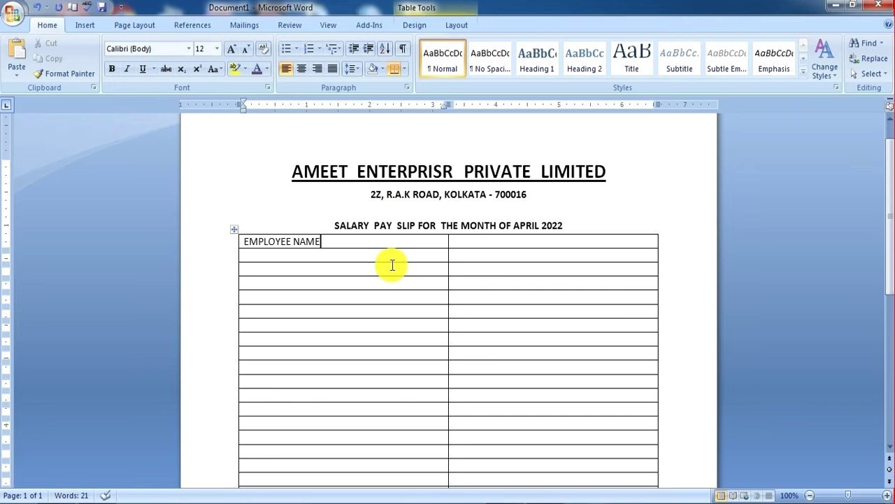
key("Down")
Add labels EMPLOYEE CODE, DESIGNATION, DATE OF JOINING, PAN NO, PF ACCOUNT NO, PF-UAN NO, NO OF DAYS.
type("EMPLOYEE CODE")
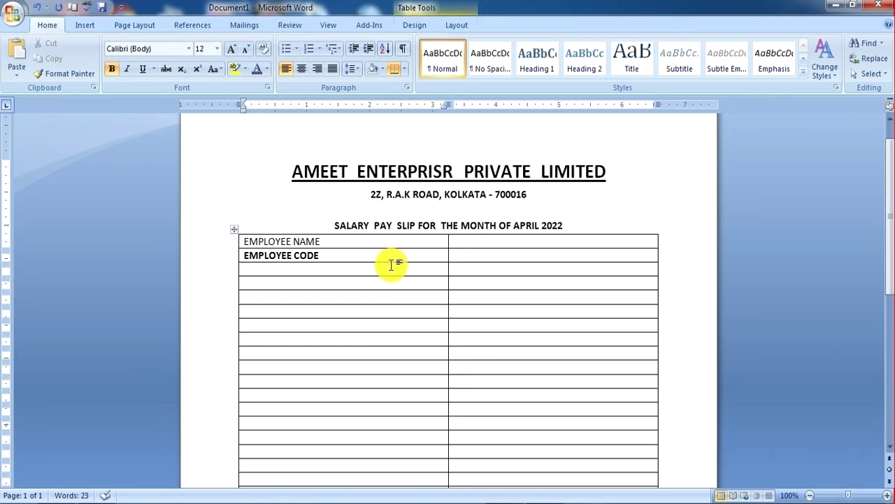
type("DESIGNATION")
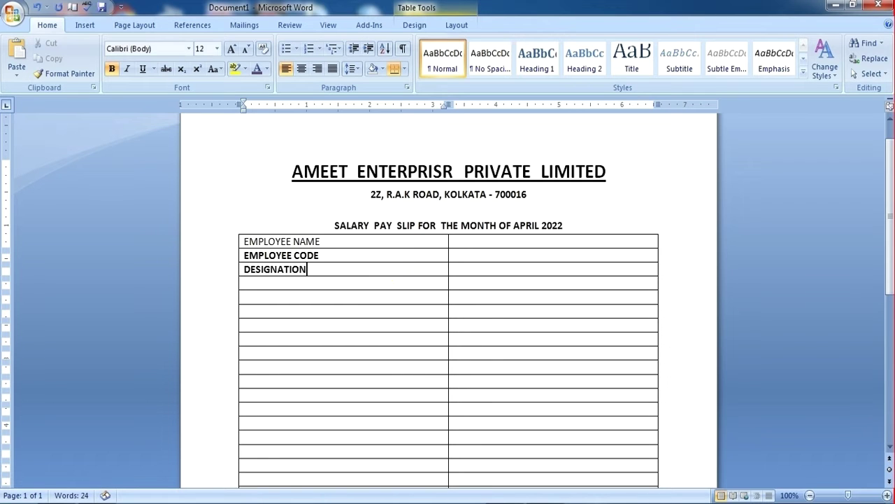
key("Down")
type("DATE OF JOINING")
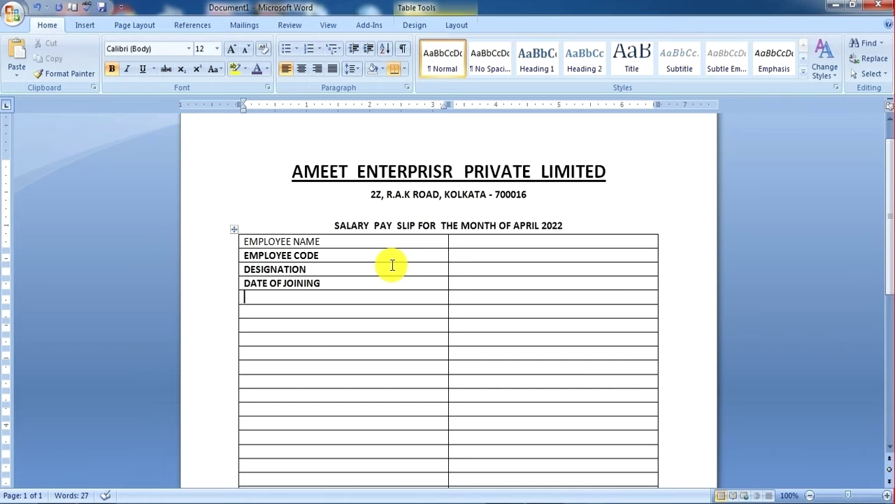
type("PAN NO")
key("Down")
type("PF ACCOUNT NO")
key("Down")
type("PF-UAN NO")
key("Down")
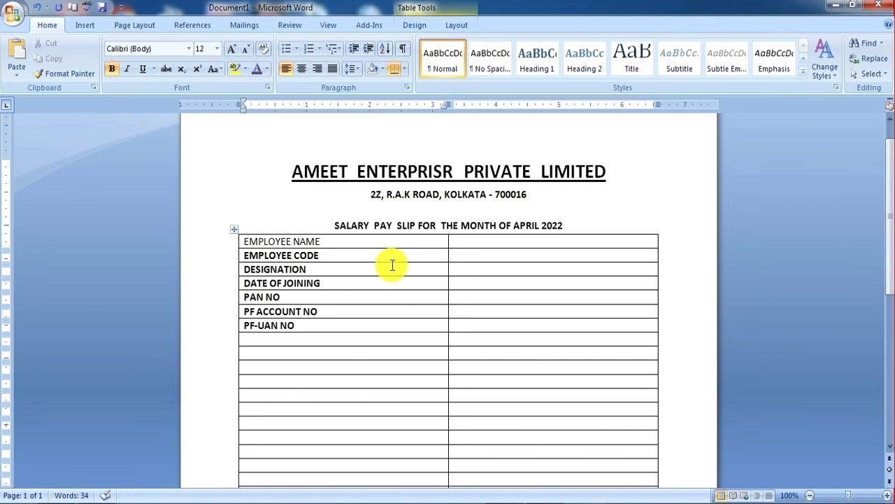
type("NO OF DAYS")
Fill in the employee's name and code, designation ACCOUNTANT and joining date 01/01/2017.
left_click(523, 241)
left_click(523, 248)
type("AEPL0011")
left_click(524, 267)
type("ACCOUNTANT")
key("Down")
type("01/01/2017")
Enter the employee's PAN, PF account number and PF-UAN number in the value column.
key("Down")
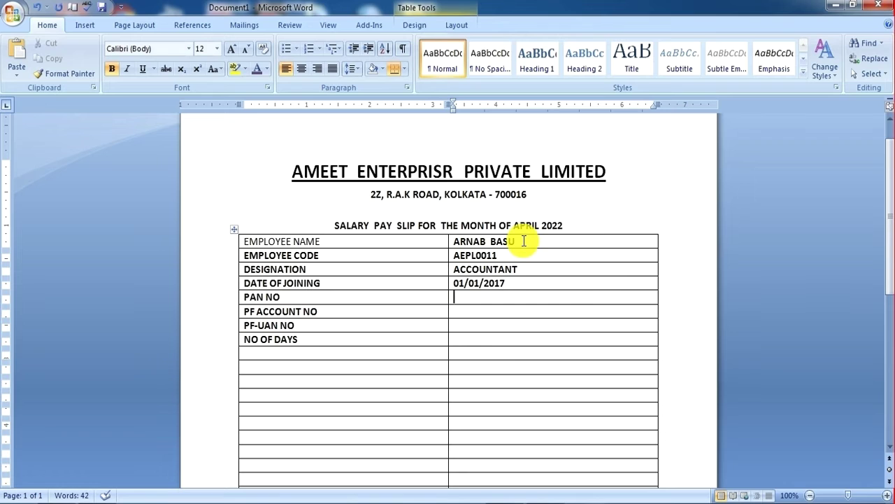
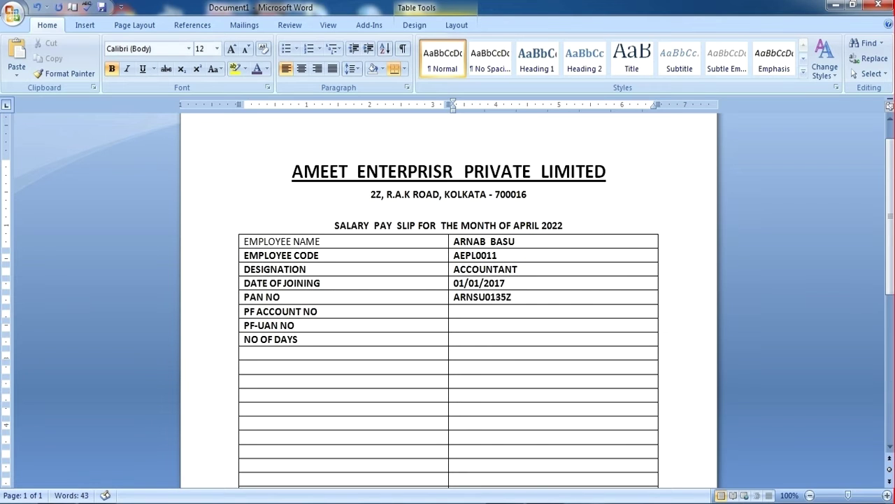
key("Down")
type("WB/CAL/0053756")
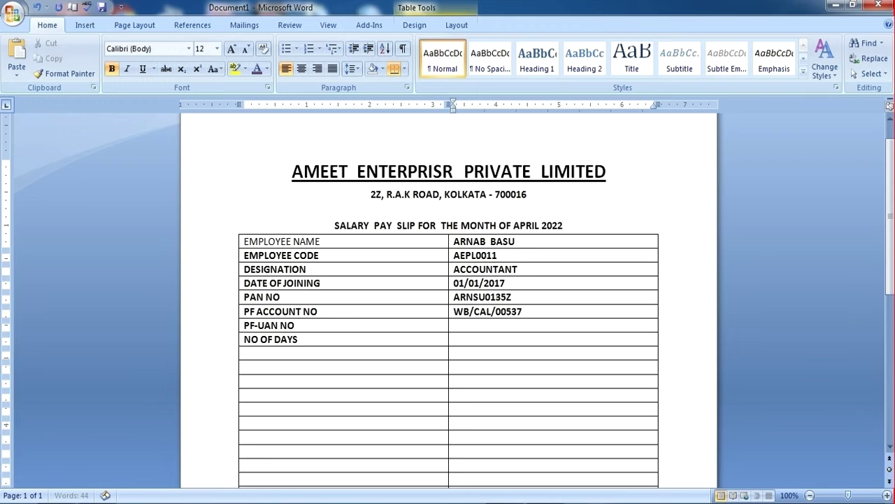
type("/000/00XXXXX")
key("Down")
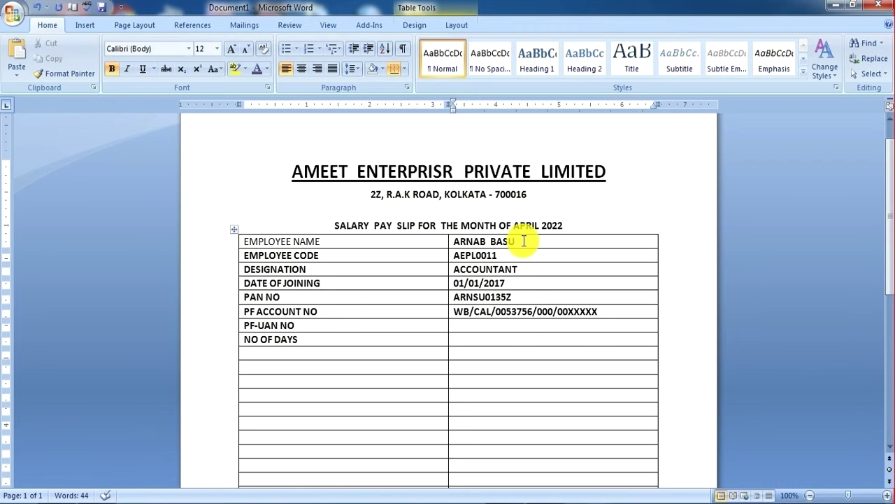
type("10100500XXXX")
key("Down")
List earnings labels GROSS SALARY, BASIC, H.R.A, T.A, SPECIAL ALLOWANCE, OTHER ALLOWANCE, TOTAL GROSS SALARY.
left_click(305, 351)
type("GROSS SALARY")
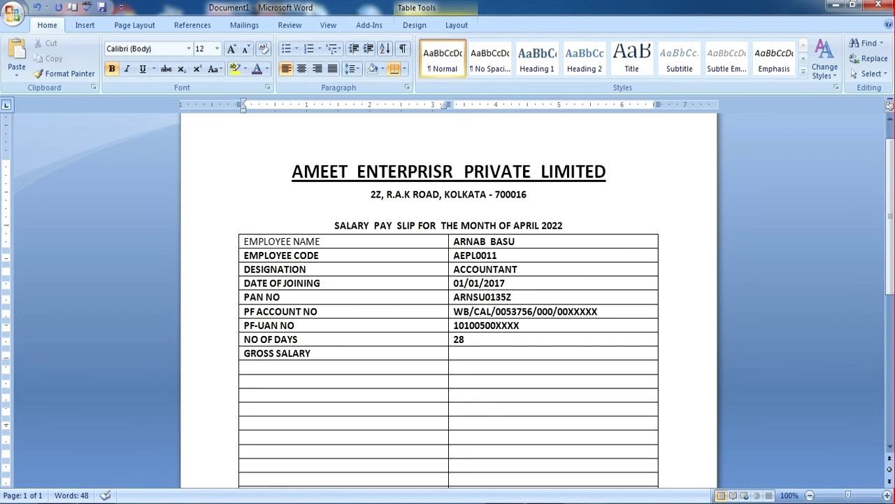
key("Down")
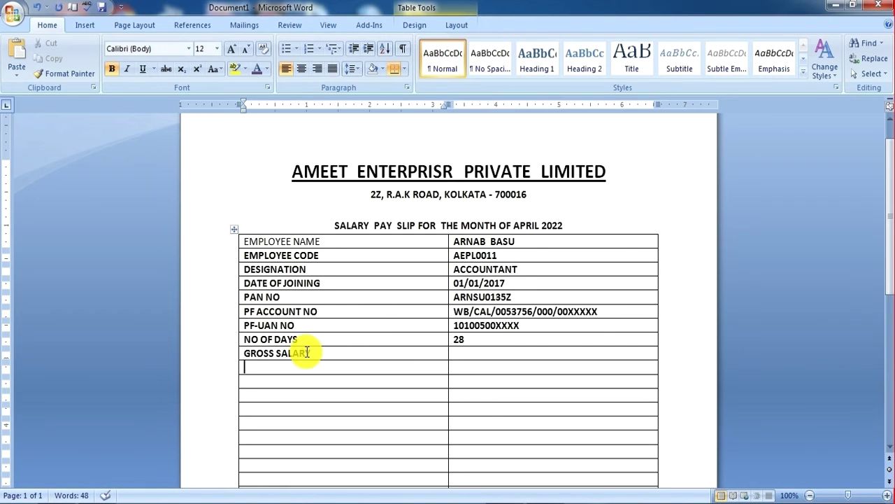
type("BASIC")
key("Down")
type("H.R.A")
key("Down")
type("T.A")
key("Down")
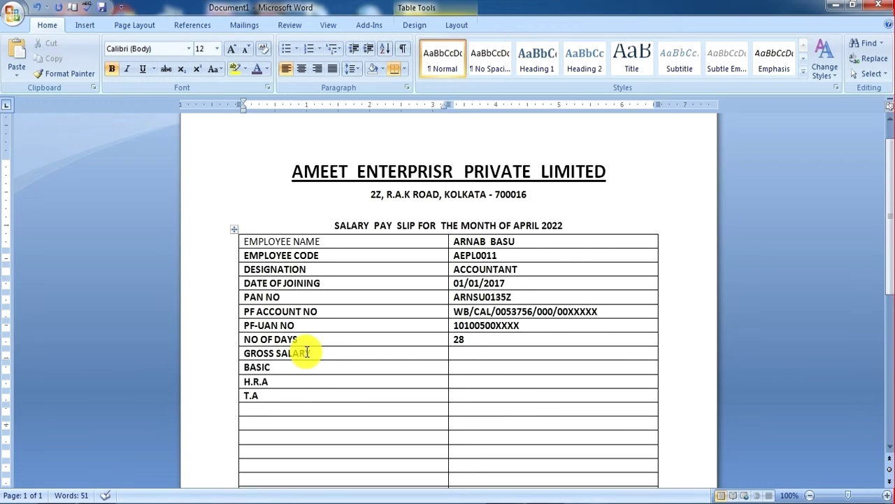
type("SPECIAL ALLOWANCE")
key("Down")
type("OTHE")
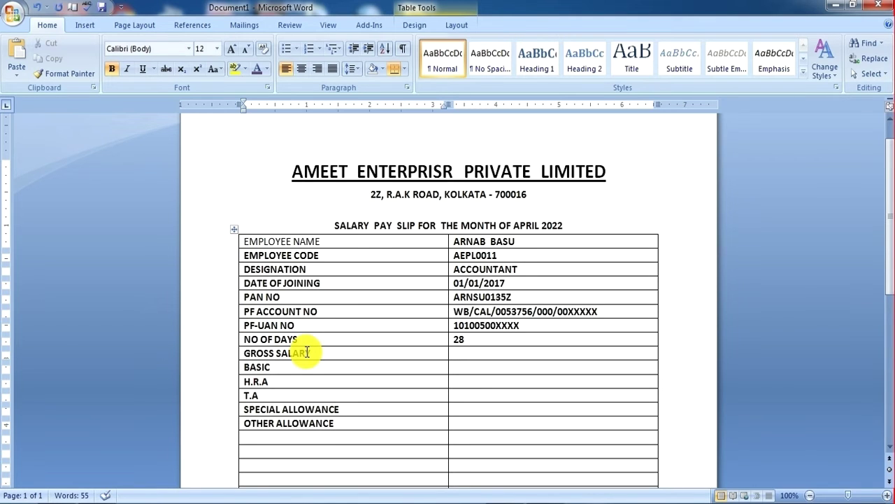
type("TOTAL GROSS SALARY")
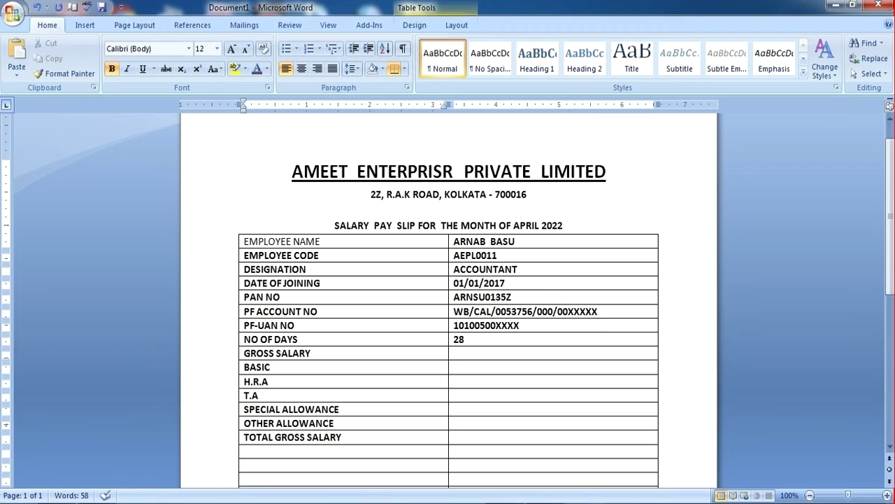
Type deduction labels DEDUCTION, EMPLOYEE P.F, PROFESSION TAX and ESI in the second column.
left_click(476, 353)
type("DEDUCTION")
key("Down")
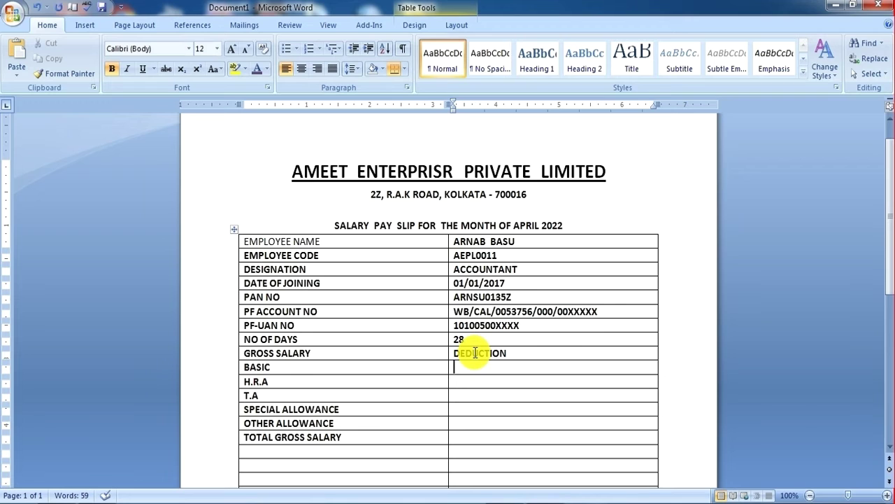
type("EMPLOYEE P.F")
key("Down")
type("PROFES")
type(" TAX")
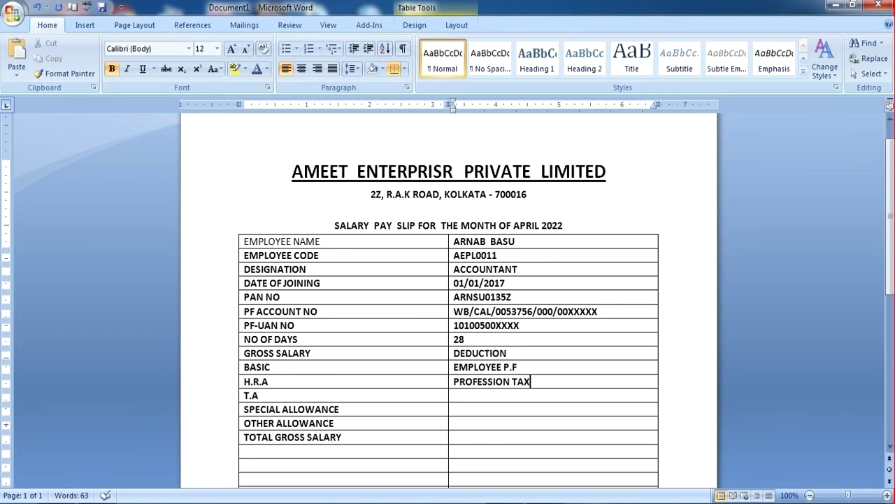
type("ESI")
Draw vertical dividers to add amount columns beside the earnings and deduction rows.
left_click(371, 353)
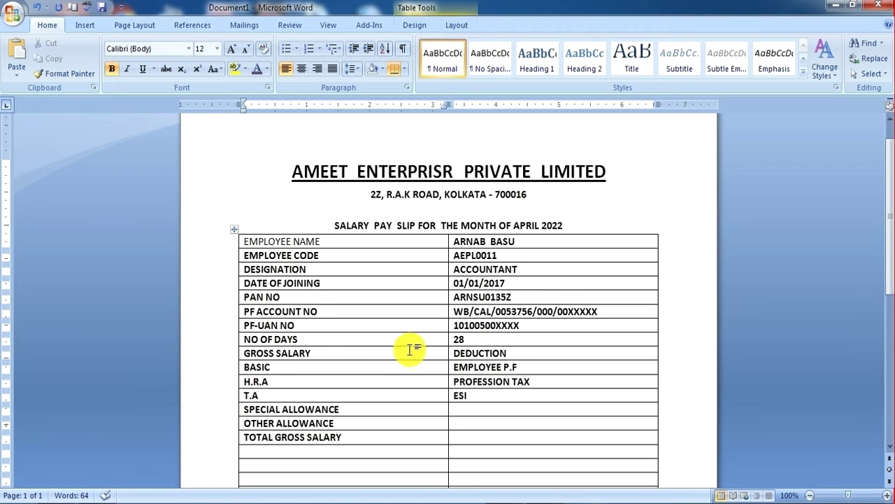
scroll(408, 350, "down", 2)
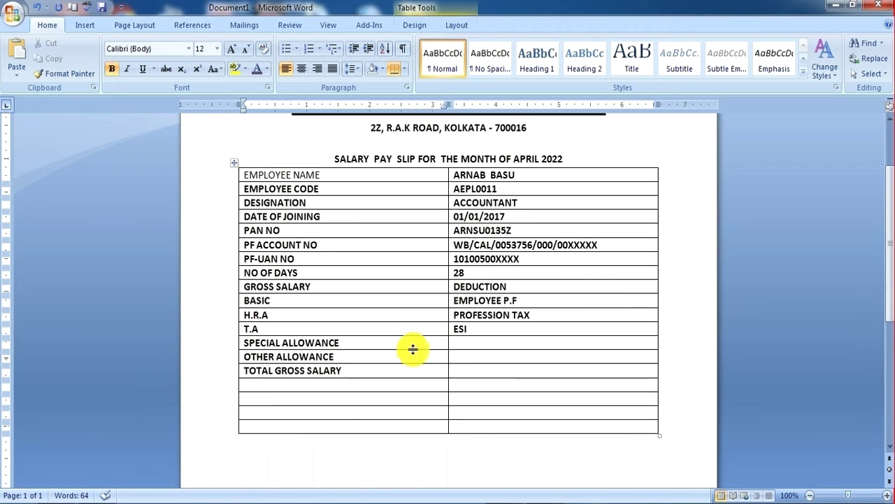
left_click(84, 25)
left_click(107, 56)
left_click(129, 231)
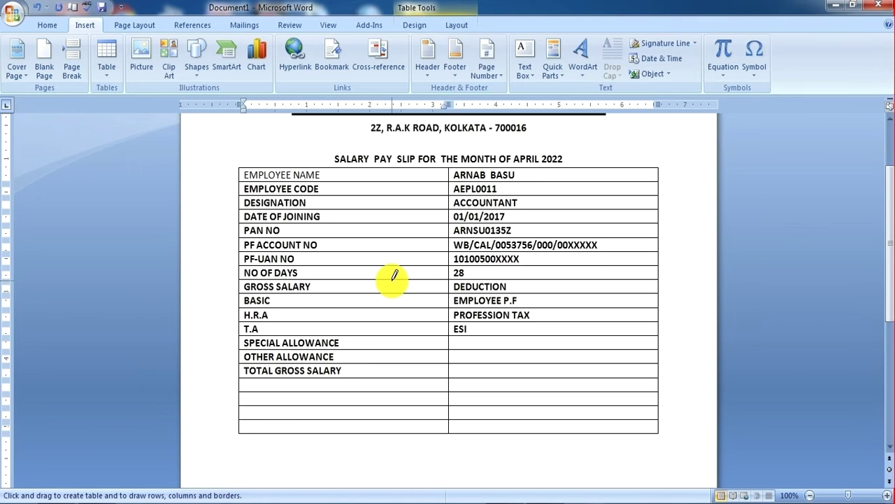
left_click_drag(393, 280, 393, 392)
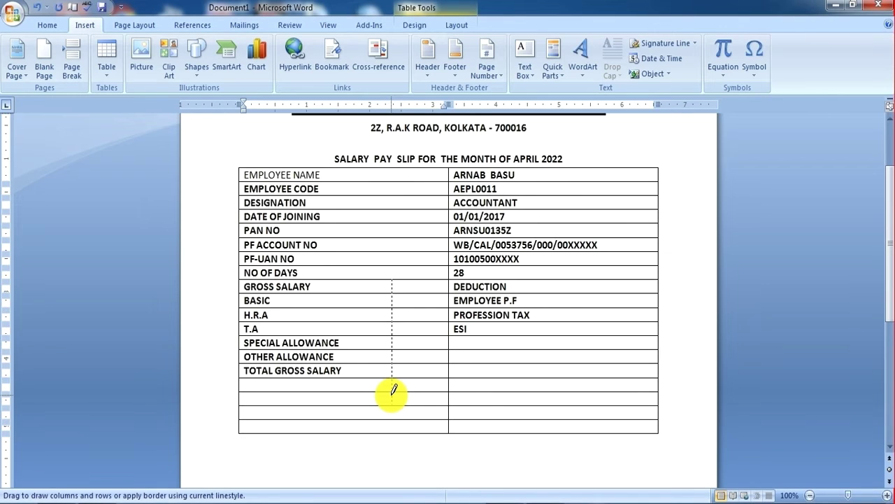
left_click_drag(393, 391, 393, 405)
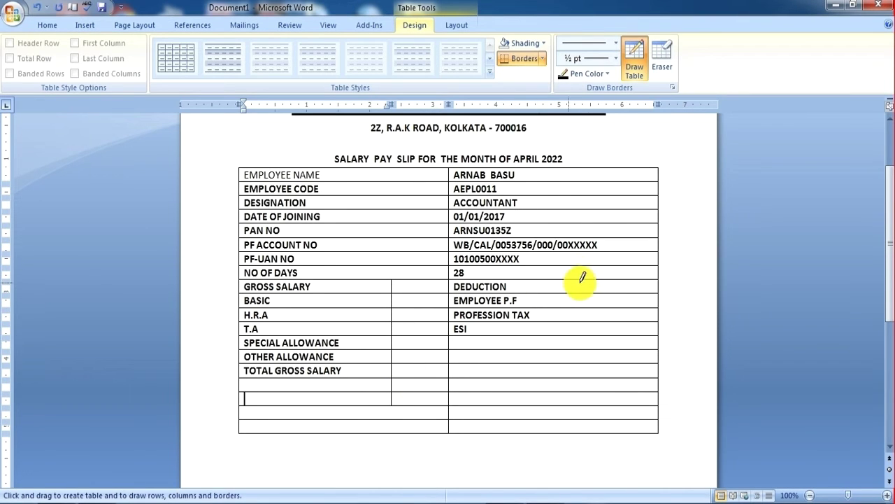
left_click_drag(598, 280, 600, 400)
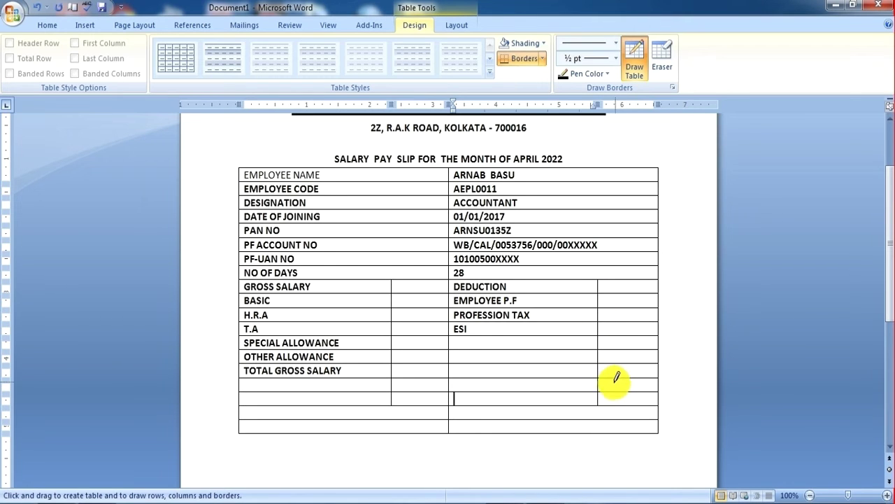
left_click(639, 66)
Head both new amount columns with AMOUNT(Rs.).
left_click(398, 286)
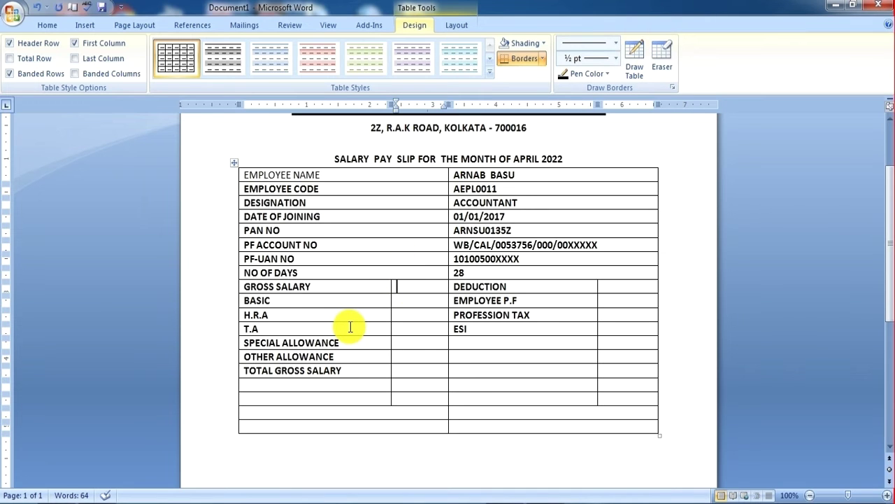
type("AMOUNT")
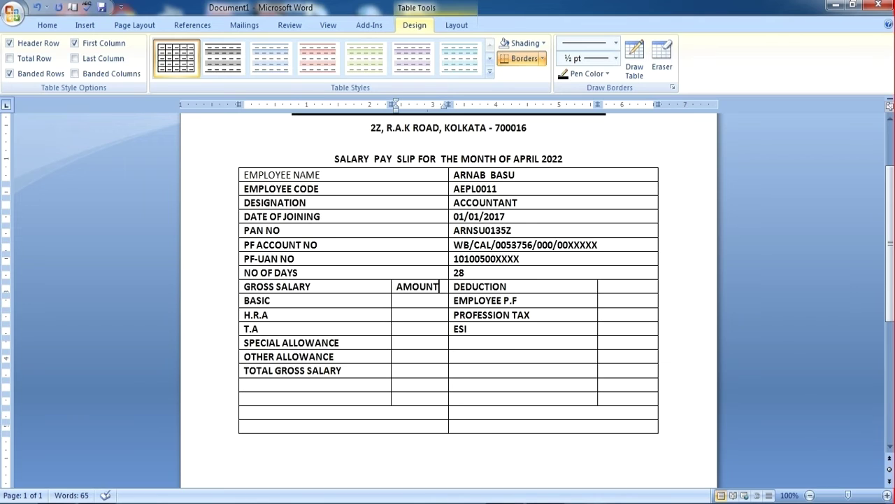
type("(Rs.)")
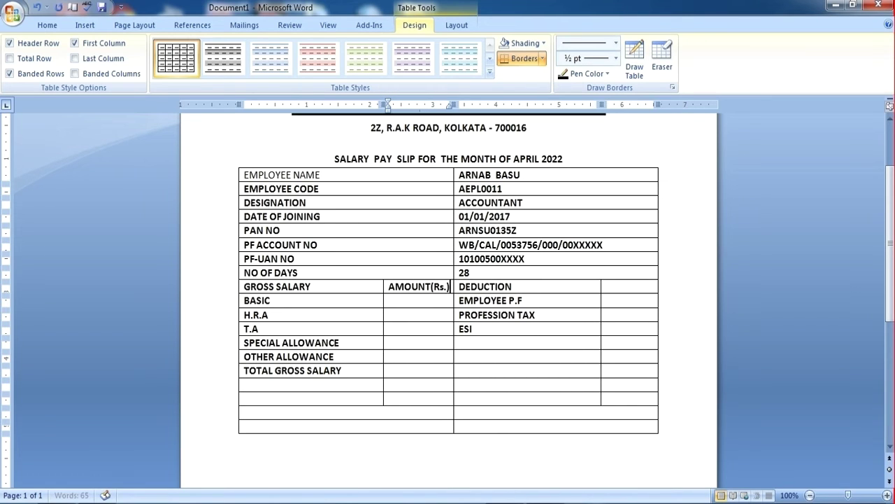
left_click(620, 290)
type("AMOUNT(Rs.)")
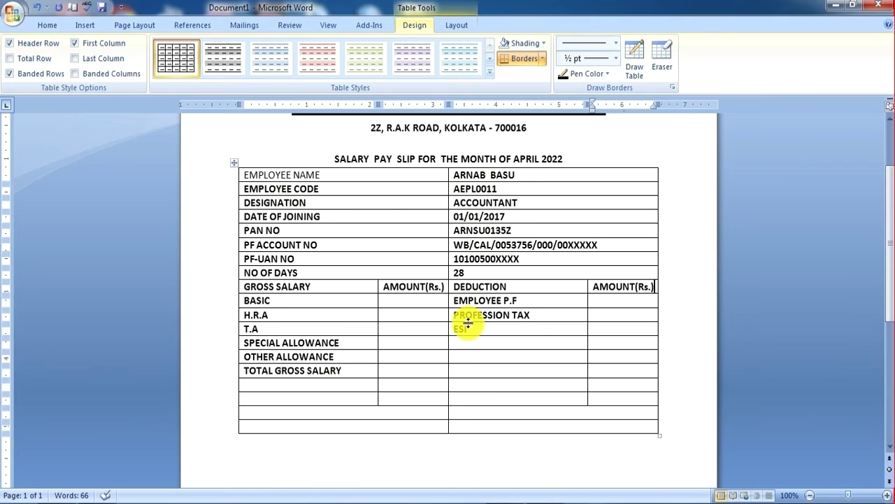
Enter earnings amounts 10866.00, 5433.00, 1811.00 and 4000.00 for BASIC through SPECIAL ALLOWANCE.
left_click(411, 355)
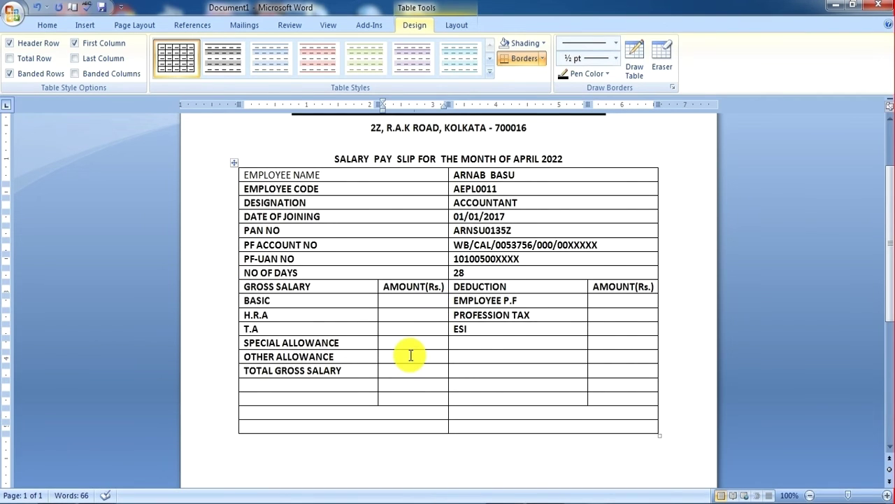
type("10866.00")
key("Down")
type("5433.00")
key("Down")
type("1811.00")
key("Down")
type("4000.00")
key("Down")
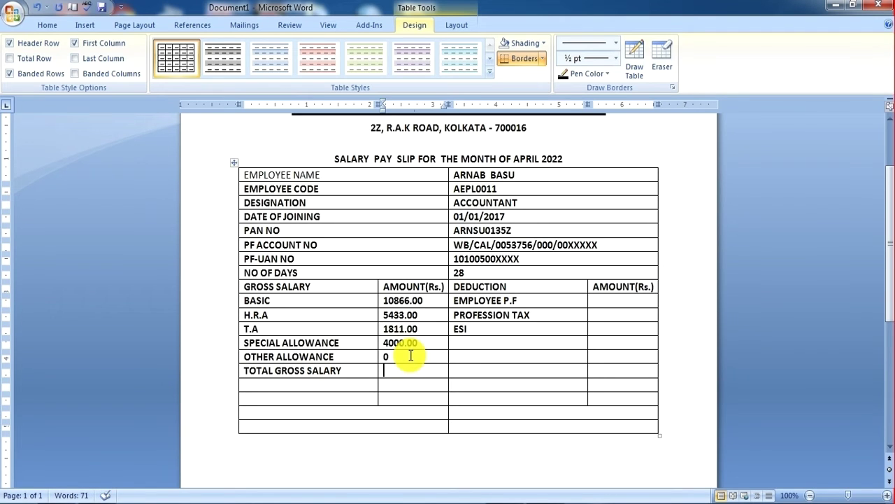
Enter deduction amounts 1304.00, 130.00 and 136.00 for EMPLOYEE P.F, PROFESSION TAX and ESI.
left_click(607, 300)
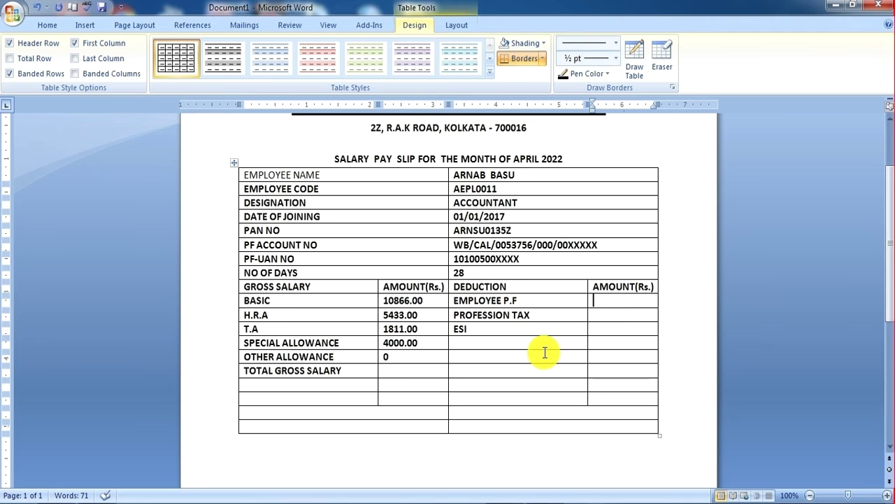
type("1304.00")
key("Down")
type("130.00")
key("Down")
type("1.00")
Add the TOTAL DEDUCTION label, totals 22110.00 and 1570.00, and a NET SALARY row.
left_click(468, 370)
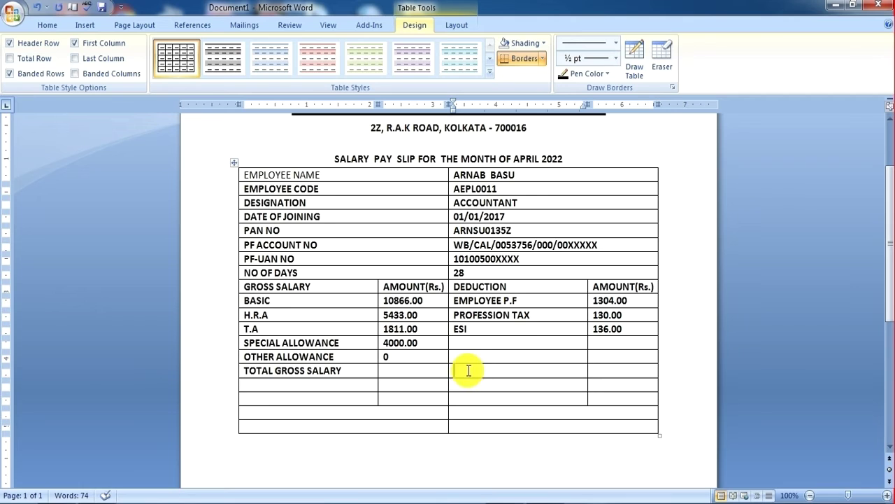
type("TOTAL DEDUCTION")
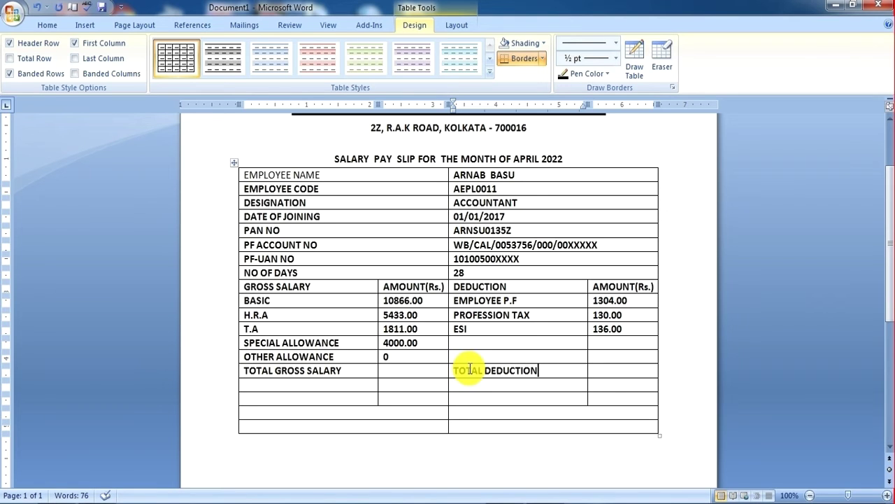
left_click(395, 390)
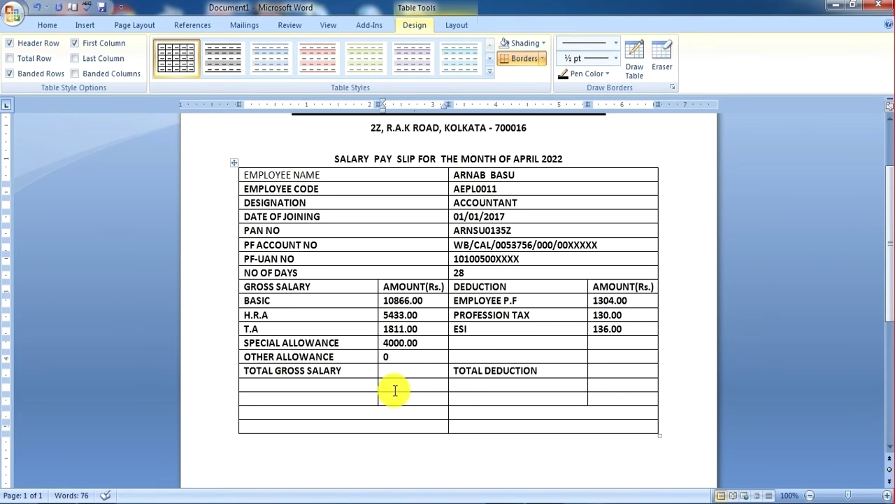
type("22110.0")
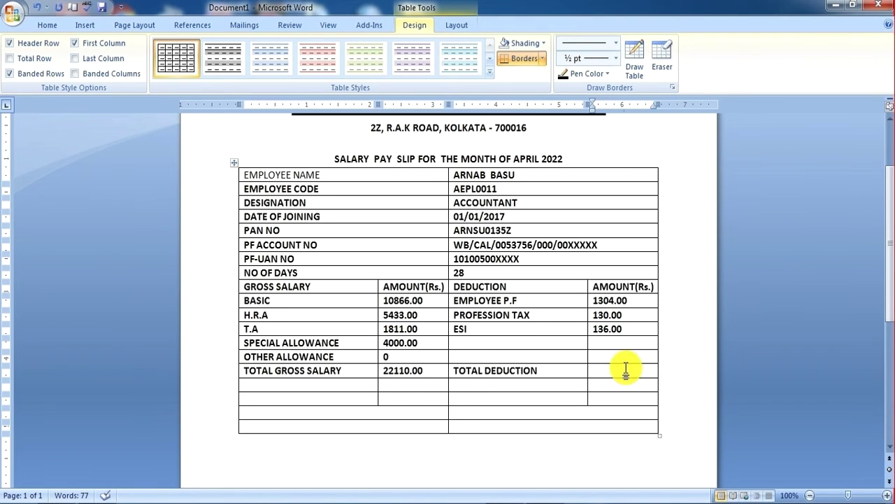
left_click(625, 369)
type("1570.0")
left_click(288, 398)
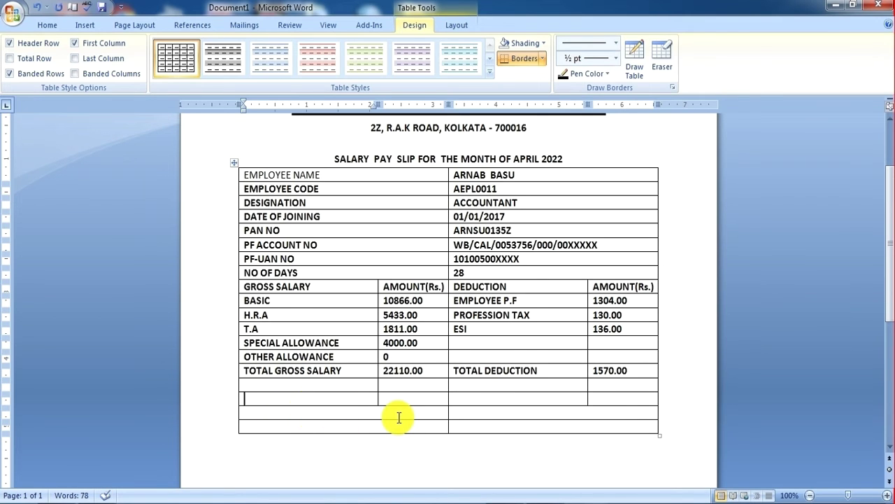
type("NET  SA")
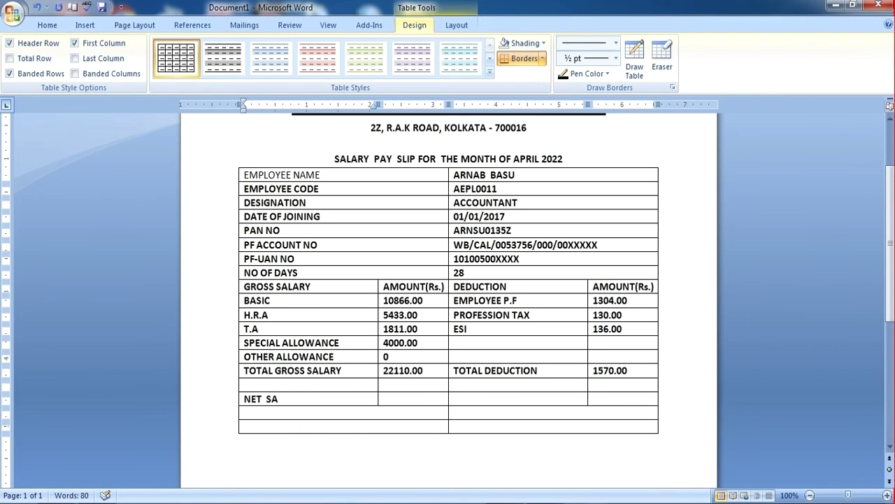
left_click(390, 400)
Enter 20540.00 as the net salary and type 'Amount in Words: Twenty Thousand Five Hundred Forty Only.' in the last row.
type("20540.00")
scroll(492, 397, "down", 1)
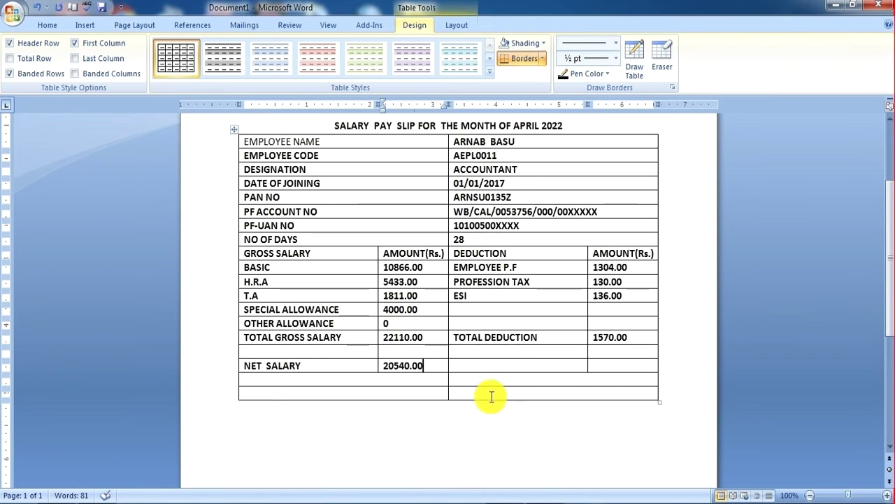
left_click(257, 392)
type("Amount")
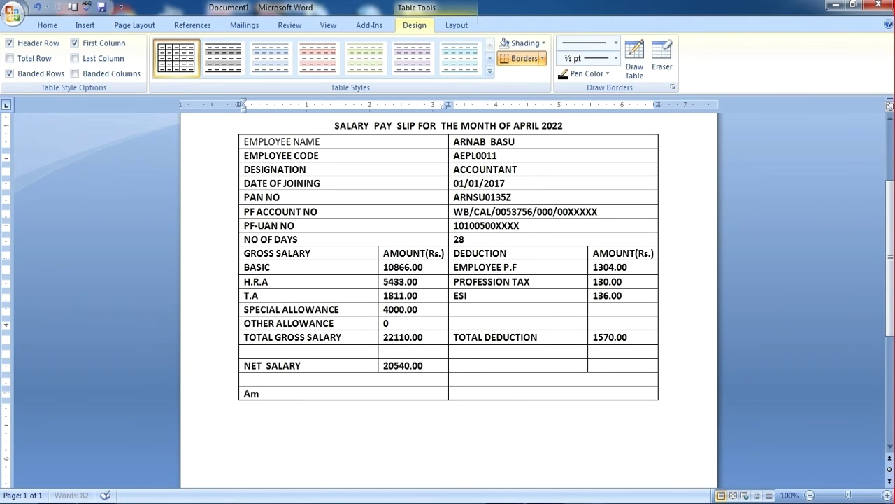
type(" in Words")
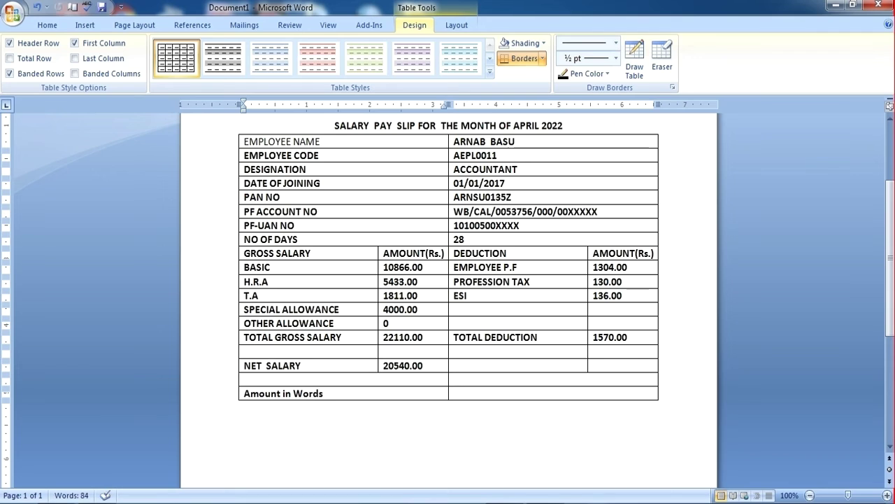
type(": Twenty Tho")
key("BackSpace")
type("d")
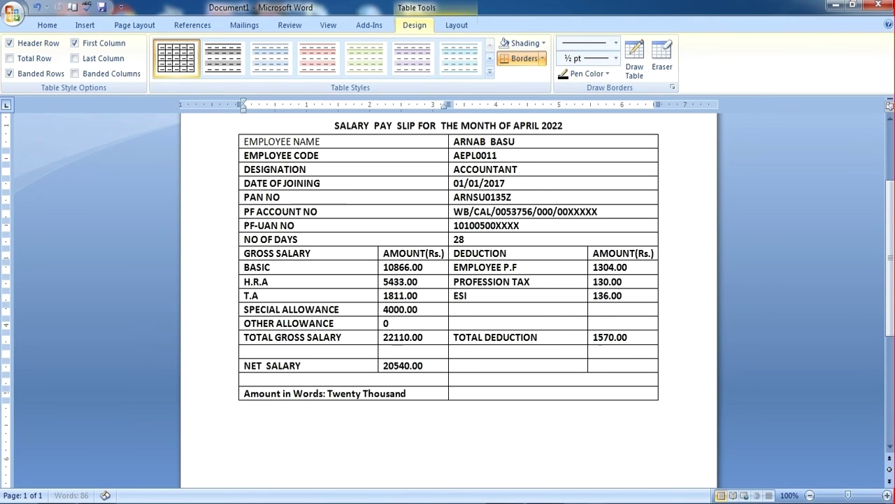
type(" Five Hundred")
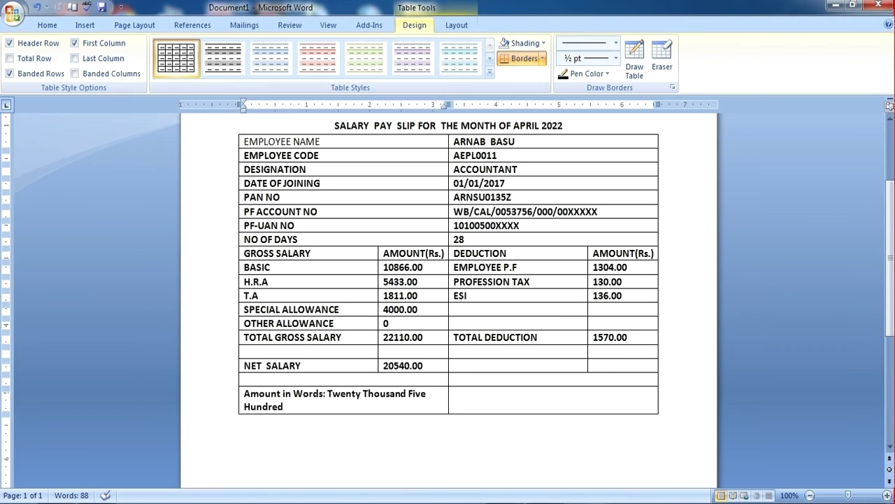
type(" Forty Only.")
Merge the last row's two cells into one full-width Amount in Words row.
mouse_move(244, 393)
left_mouse_down()
mouse_move(326, 407)
mouse_move(461, 395)
left_mouse_up()
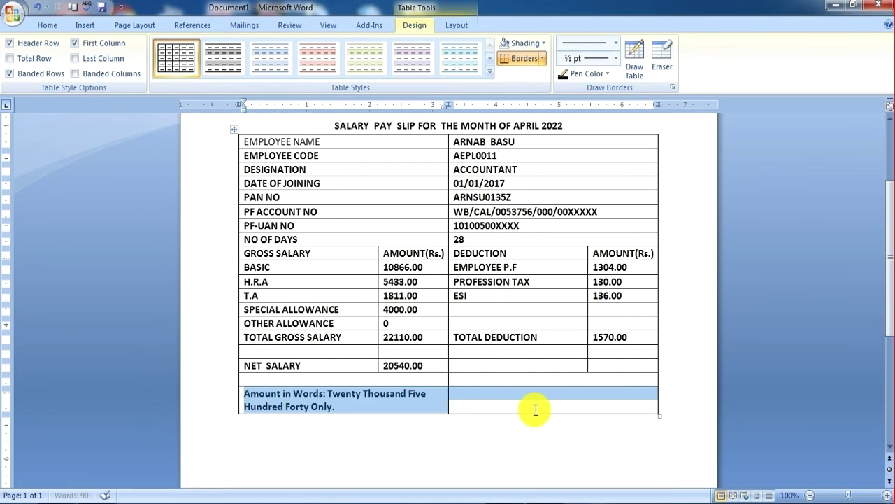
right_click(460, 395)
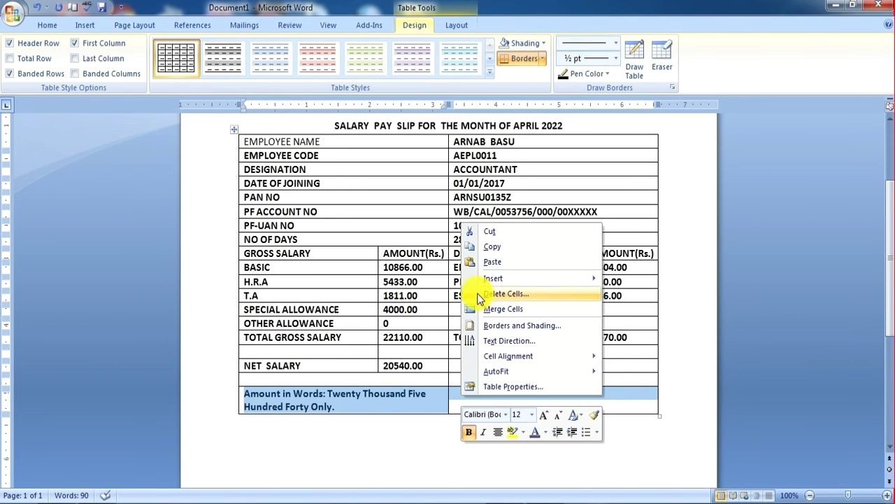
left_click(520, 314)
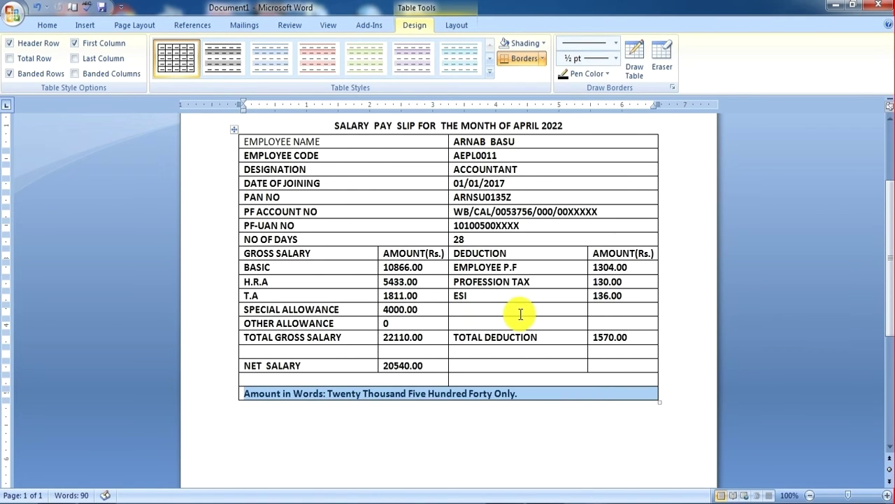
left_click(584, 444)
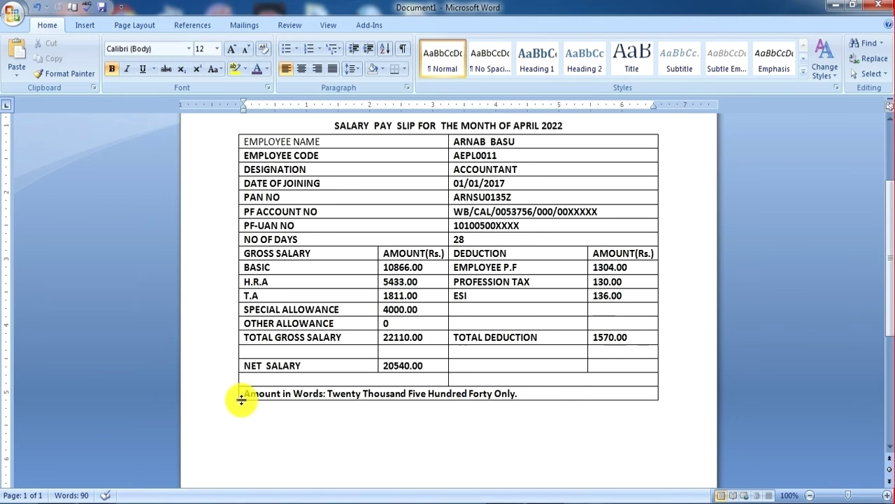
Apply one font size to the whole table and make all its text regular weight.
scroll(410, 350, "up", 3)
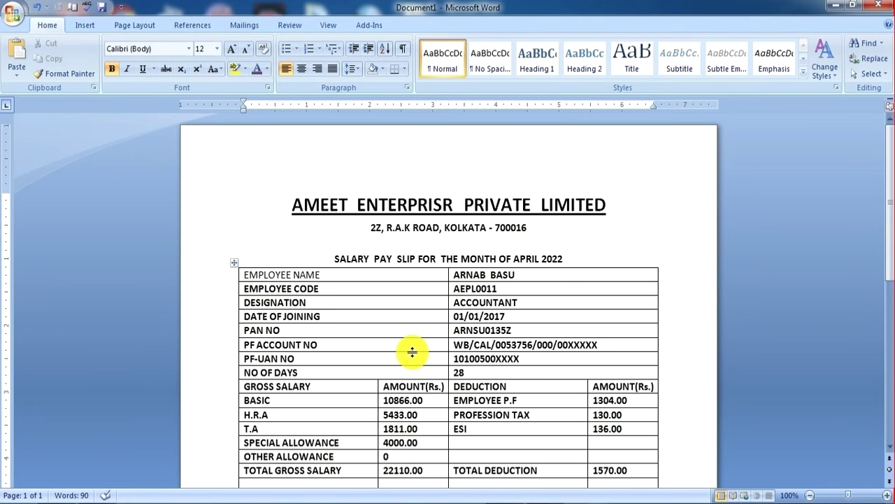
scroll(446, 326, "down", 1)
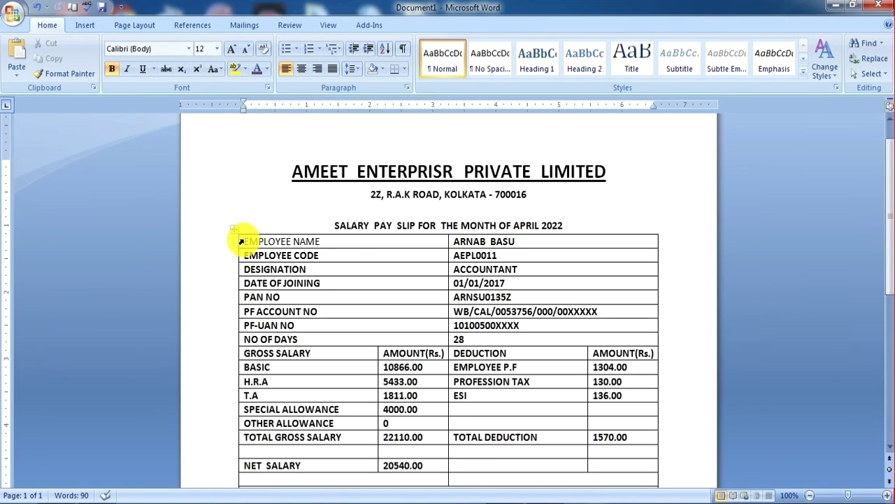
mouse_move(245, 240)
left_mouse_down()
mouse_move(560, 375)
mouse_move(586, 421)
left_mouse_up()
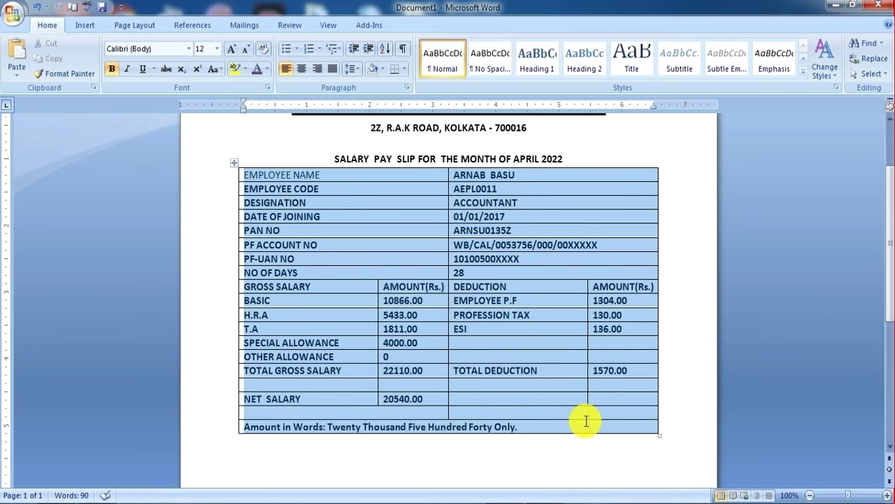
left_click(215, 50)
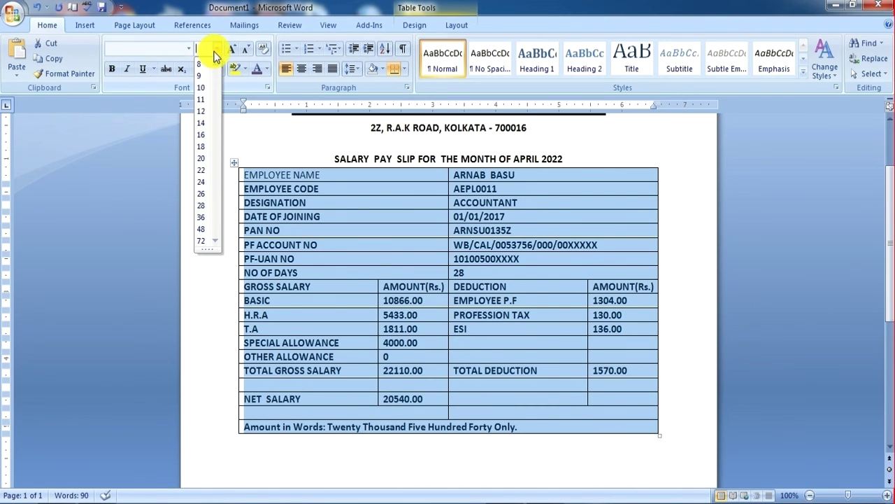
left_click(201, 112)
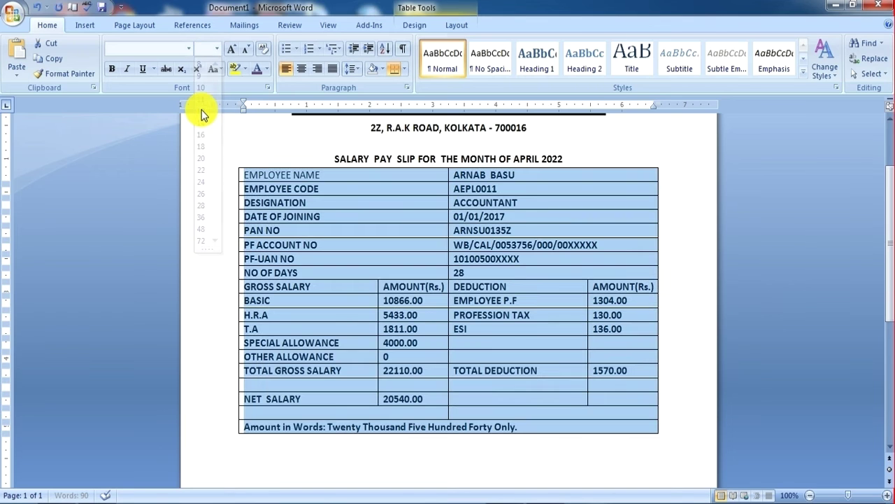
left_click(112, 69)
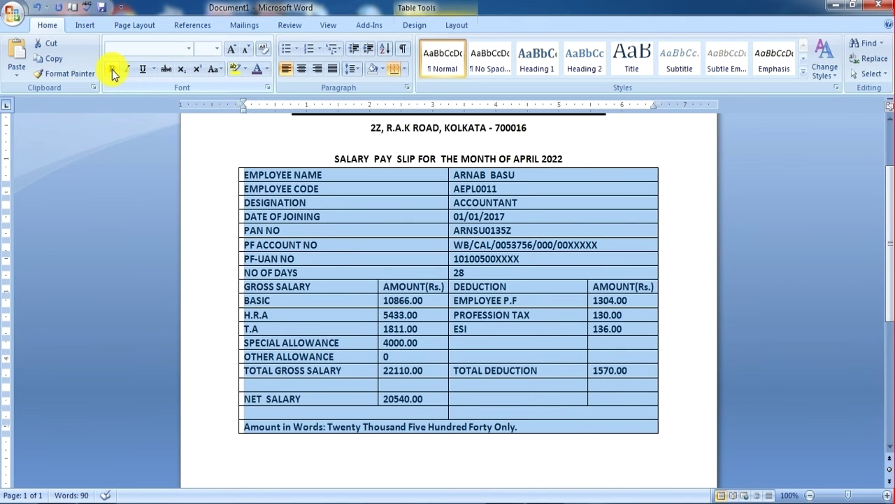
left_click(112, 69)
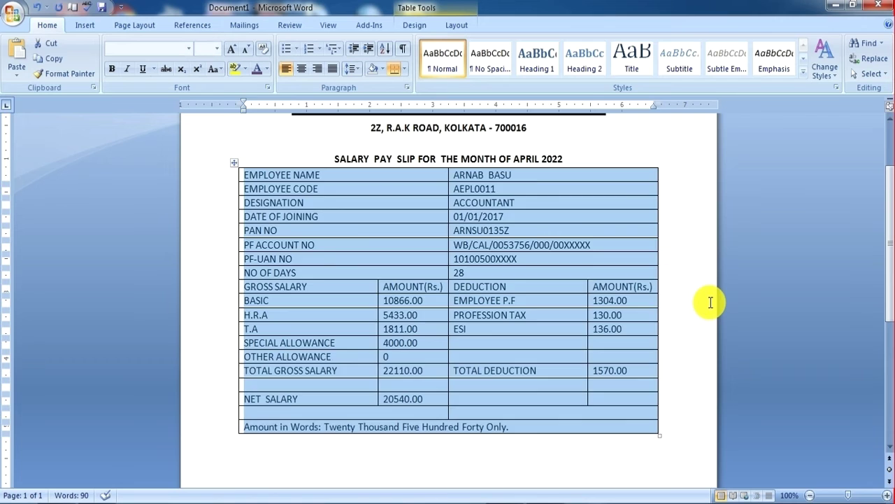
left_click(710, 303)
Bold the GROSS SALARY, AMOUNT(Rs.), DEDUCTION and AMOUNT(Rs.) header row.
scroll(705, 297, "up", 1)
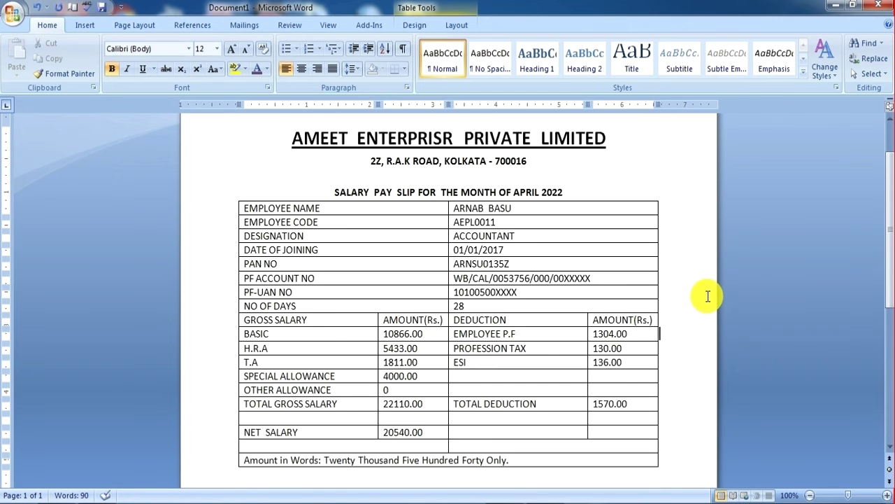
scroll(705, 297, "down", 1)
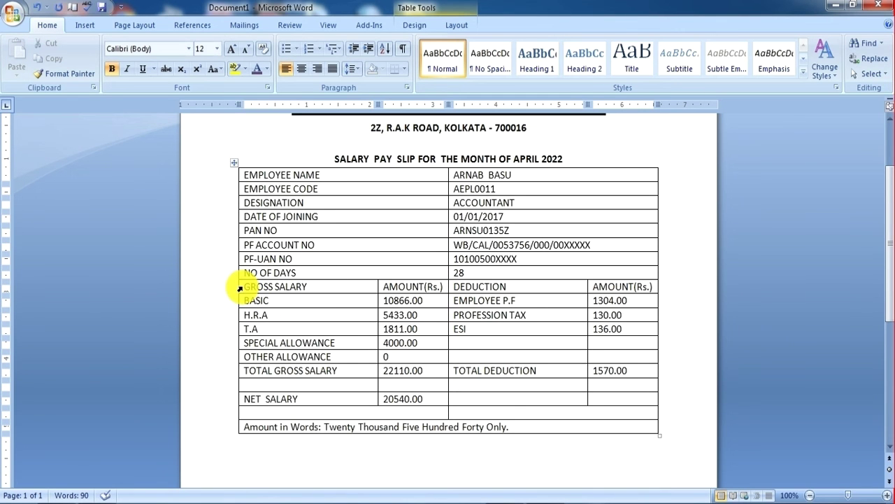
left_click_drag(244, 286, 622, 289)
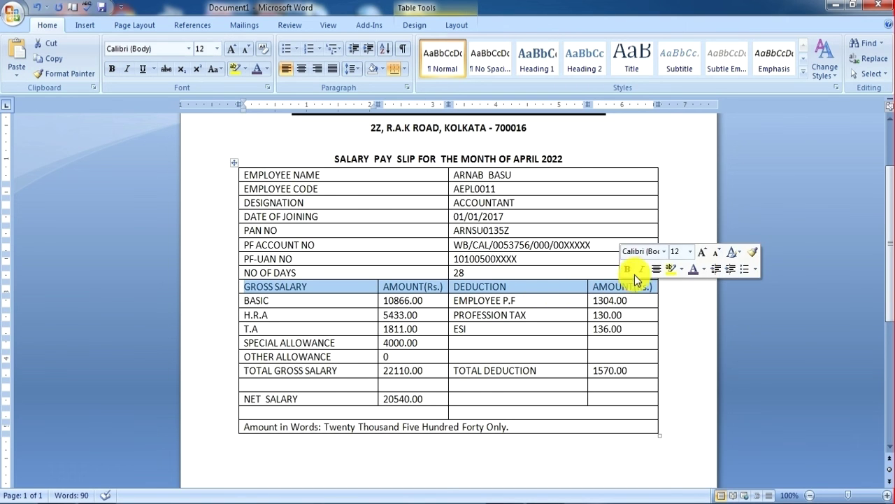
left_click(627, 268)
left_click(689, 332)
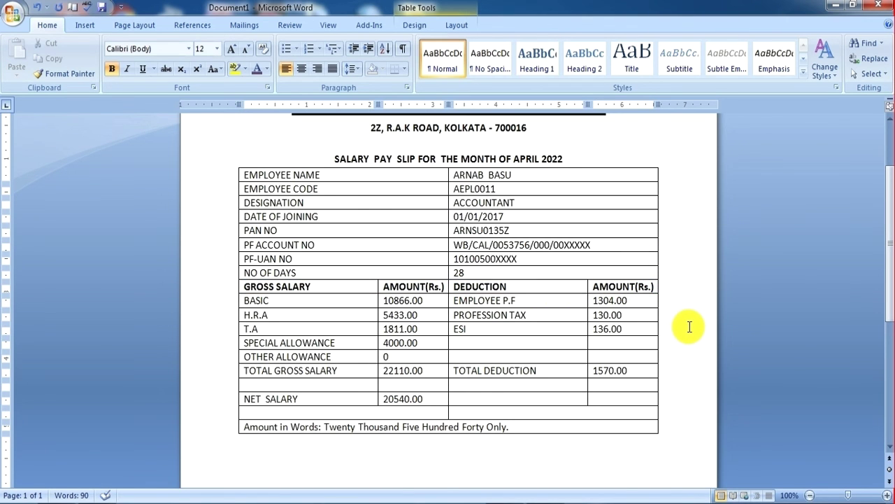
scroll(689, 326, "down", 3)
scroll(689, 327, "down", 1)
scroll(689, 327, "up", 1)
scroll(689, 327, "up", 1)
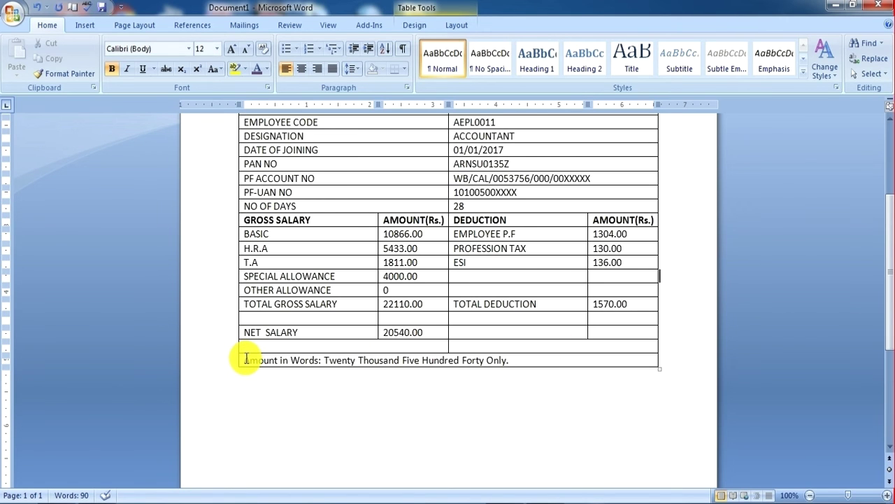
Format 'Amount in Words: Twenty Thousand Five Hundred Forty Only.' as bold italic.
left_click_drag(245, 360, 521, 358)
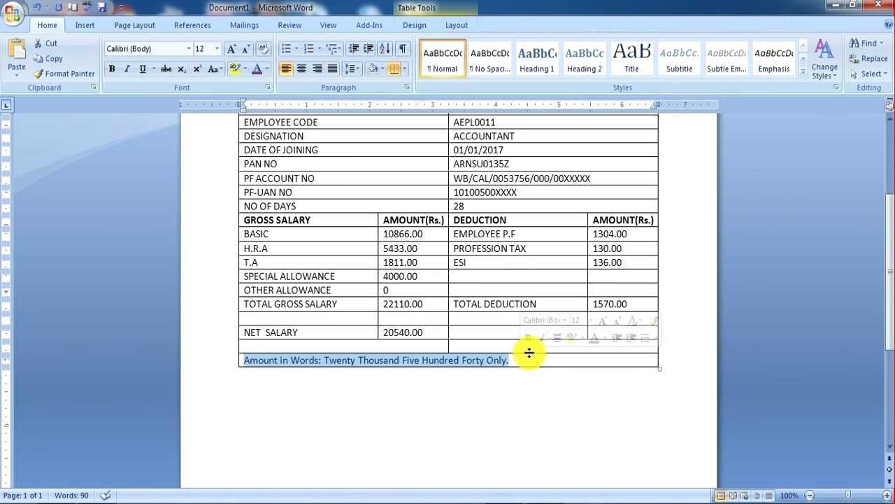
left_click(544, 341)
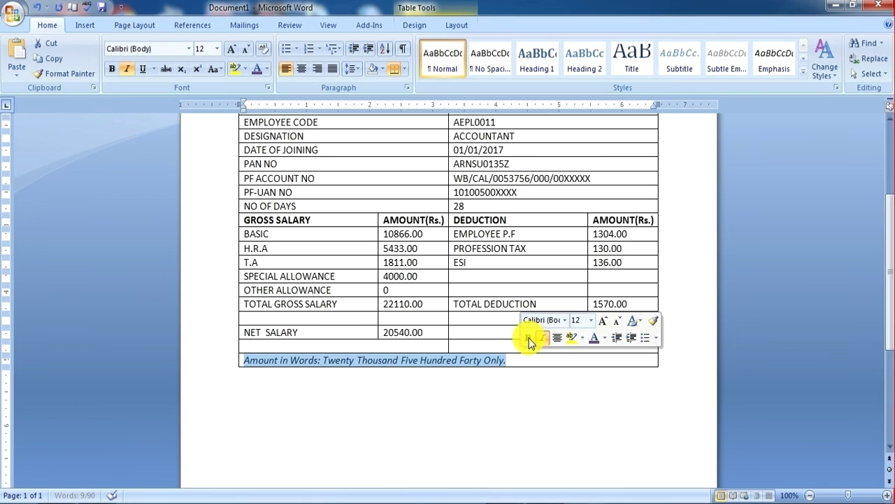
left_click(529, 337)
left_click(596, 402)
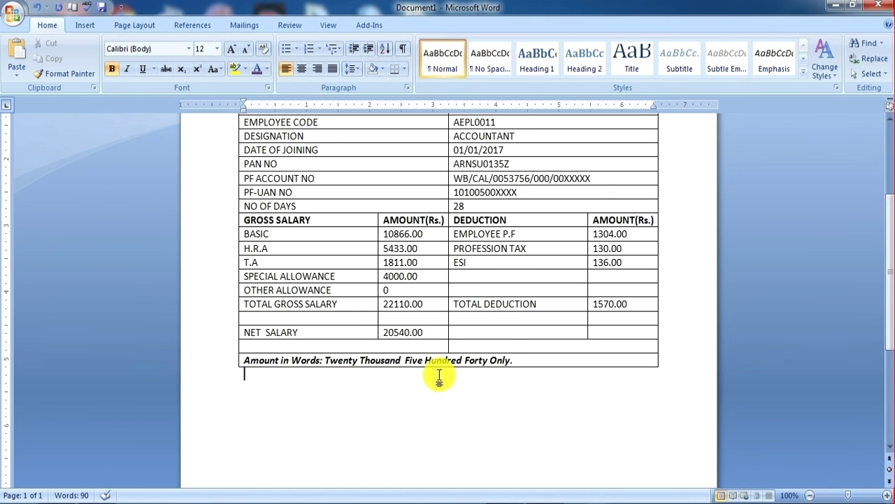
scroll(622, 377, "up", 3)
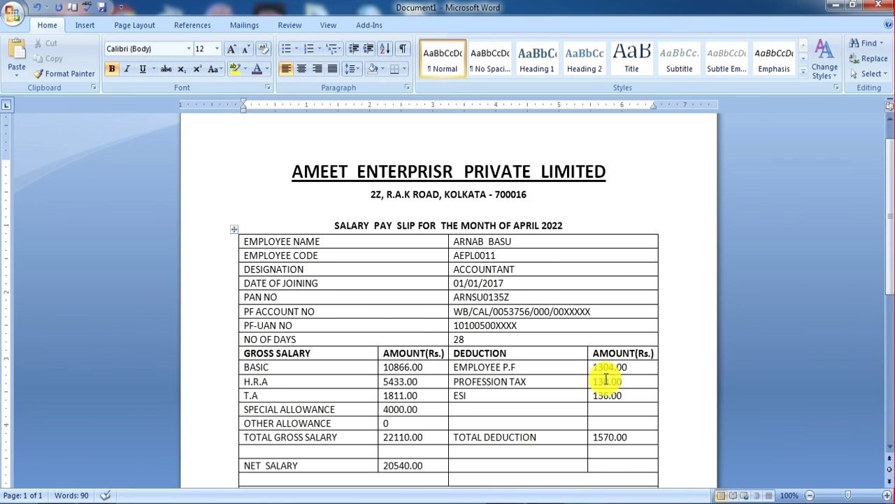
scroll(622, 346, "down", 5)
scroll(633, 344, "up", 3)
scroll(637, 348, "up", 2)
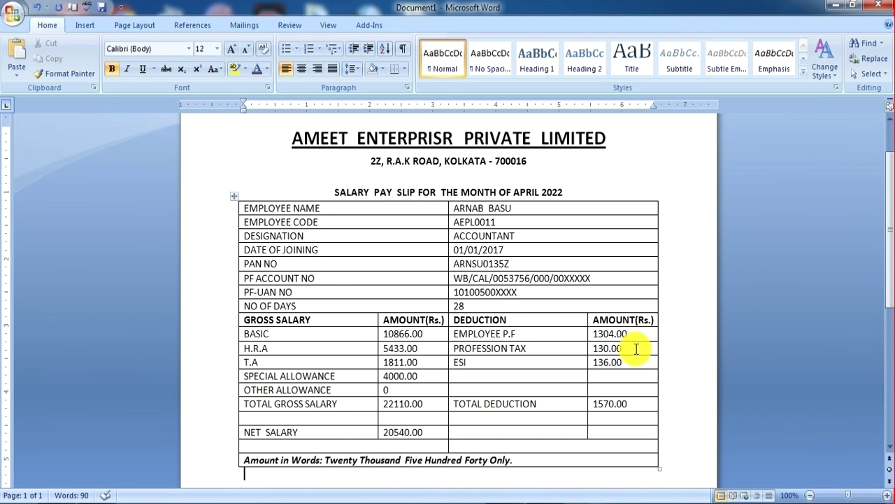